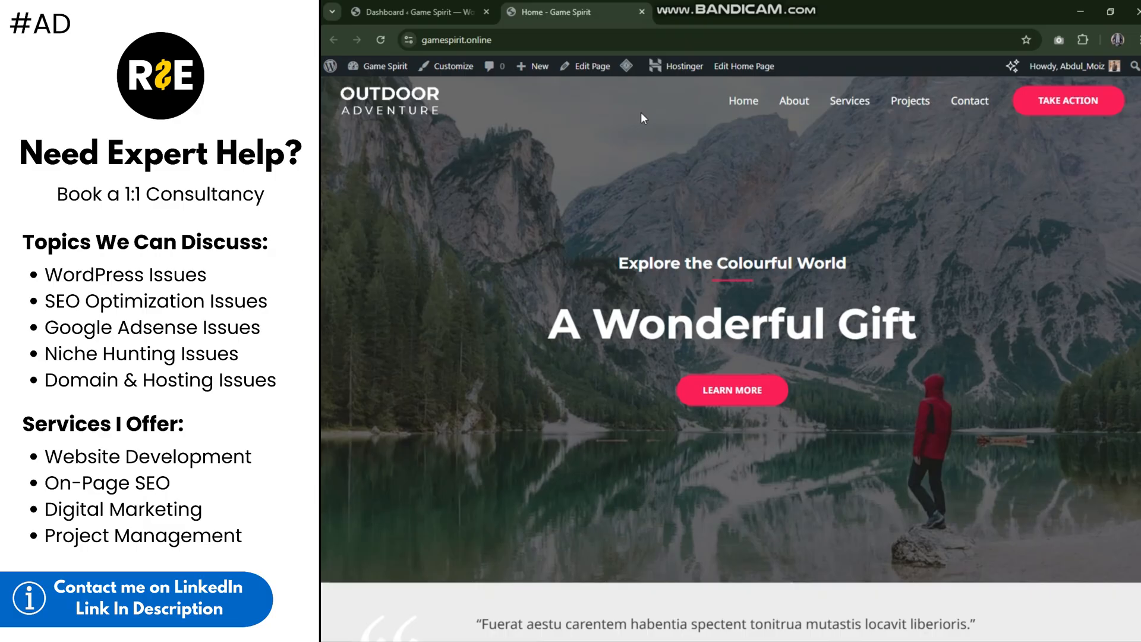
Step: Search Google for "Google Search console" in a new browser tab
click(670, 13)
text(Go)
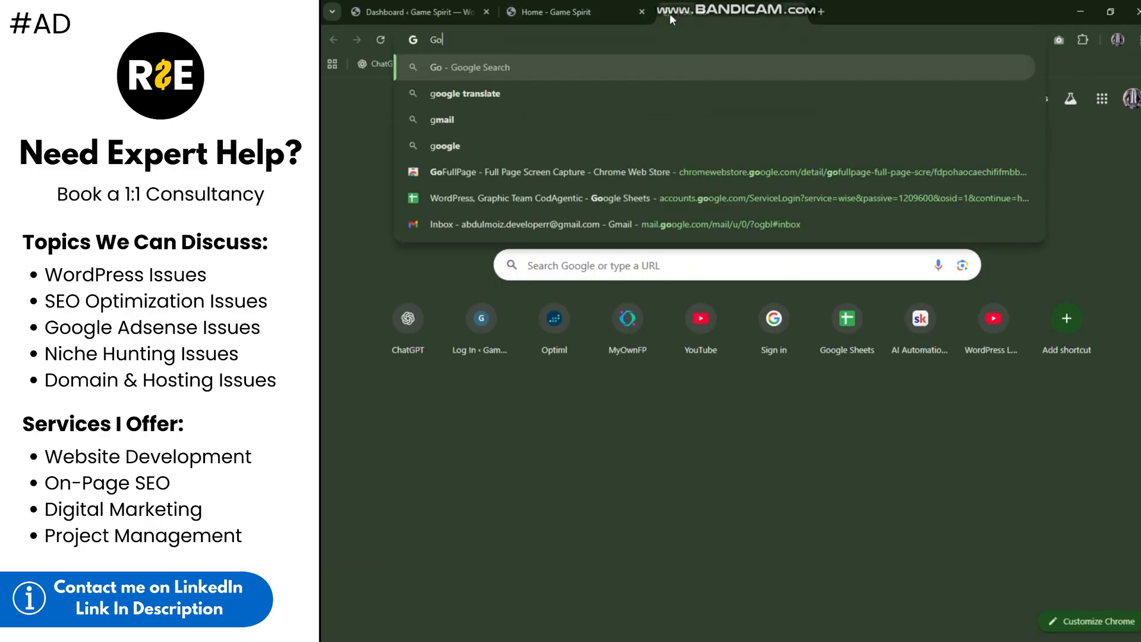
text(ogle Sear)
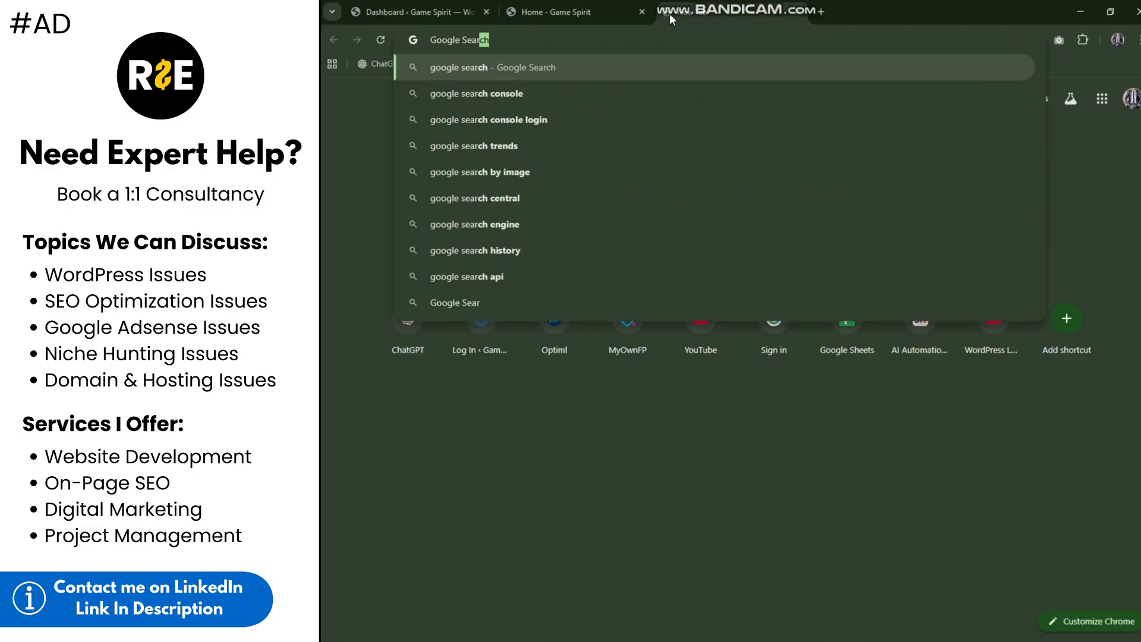
text(ch console)
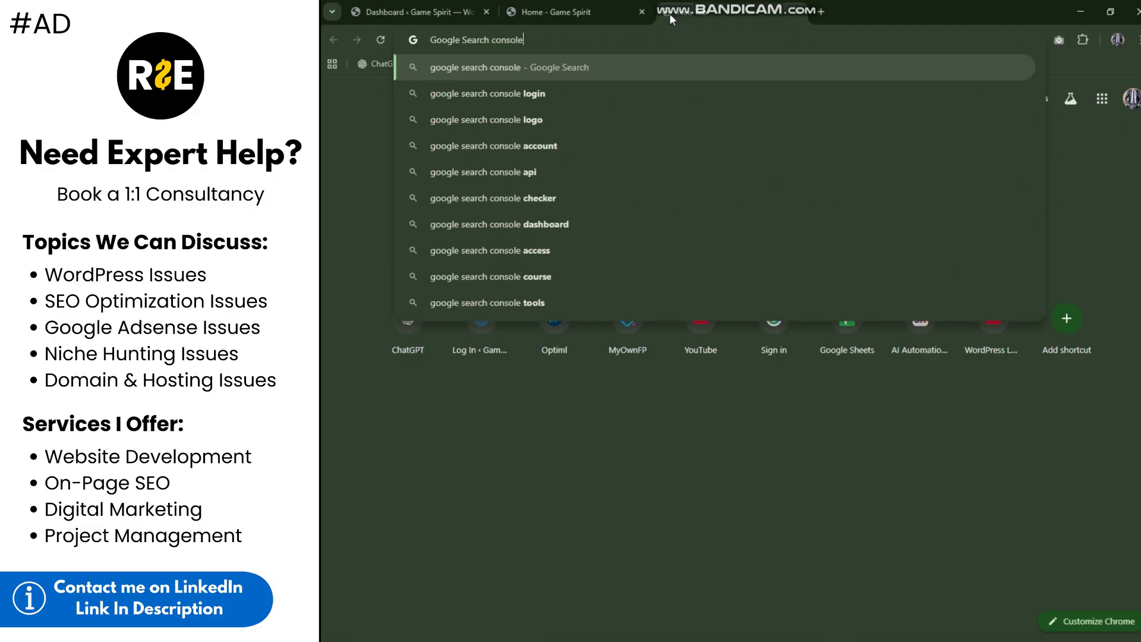
key(Return)
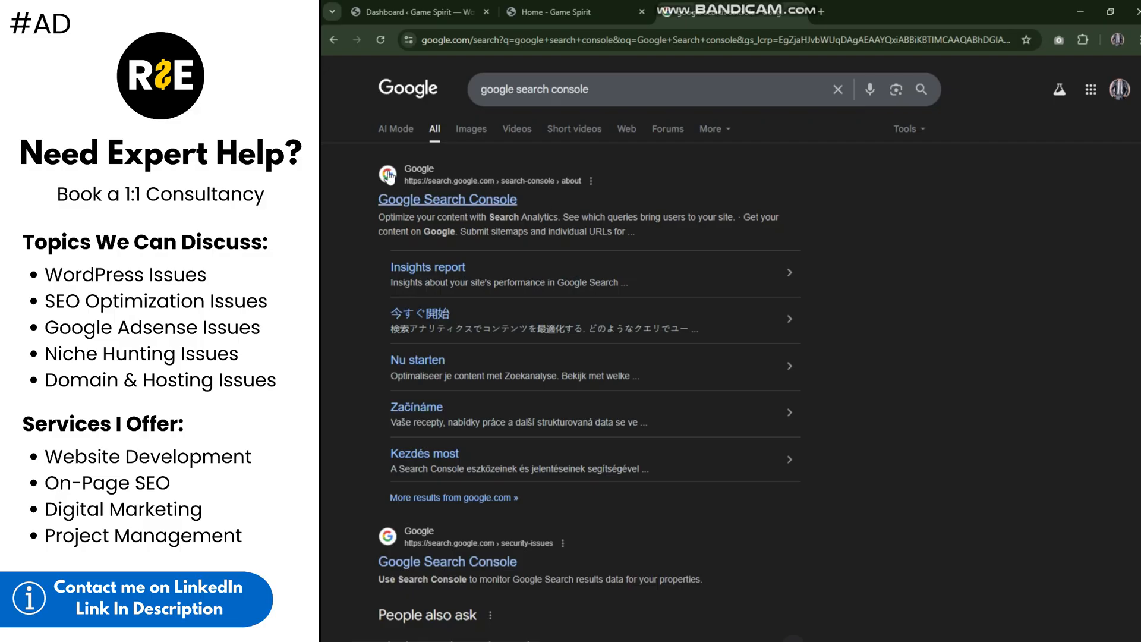
drag(376, 201, 523, 201)
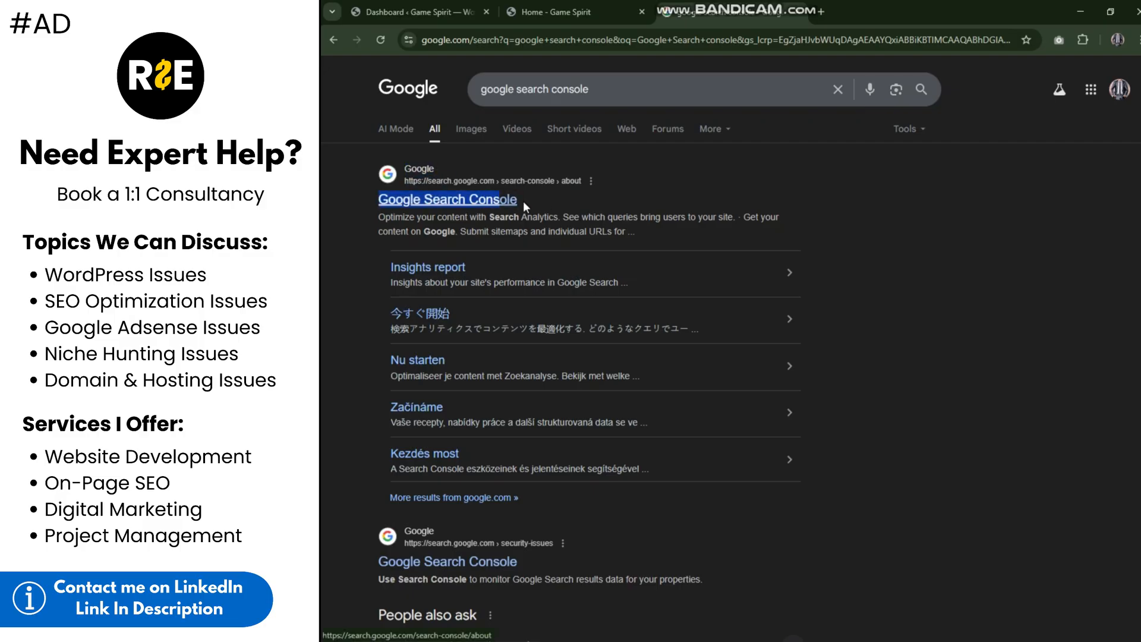
click(559, 205)
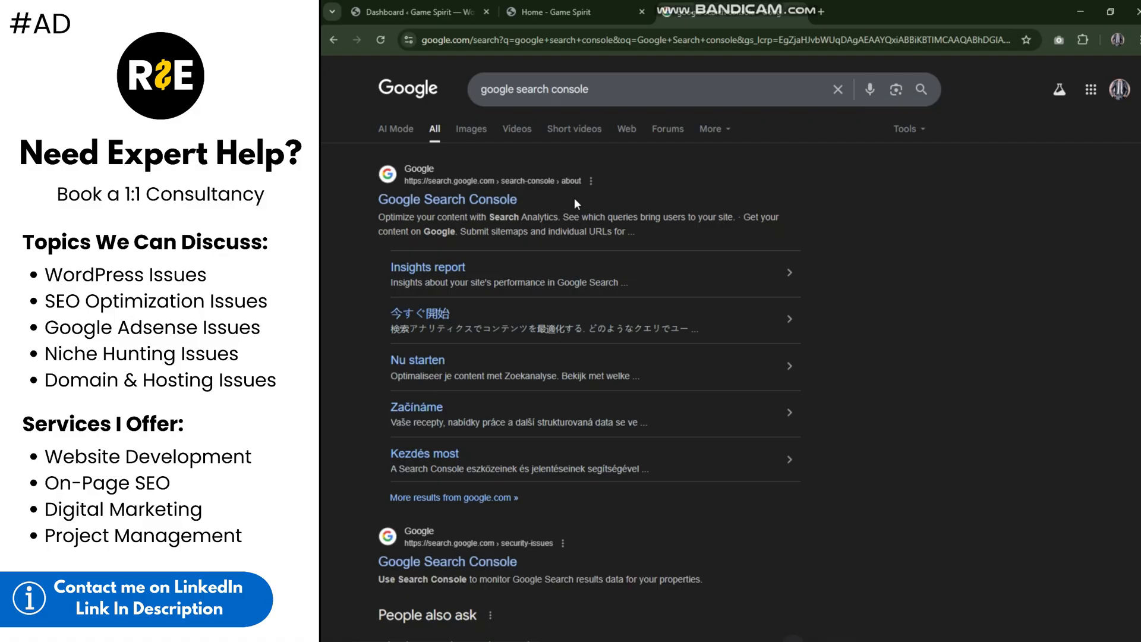
scroll(922, 199, down, 1)
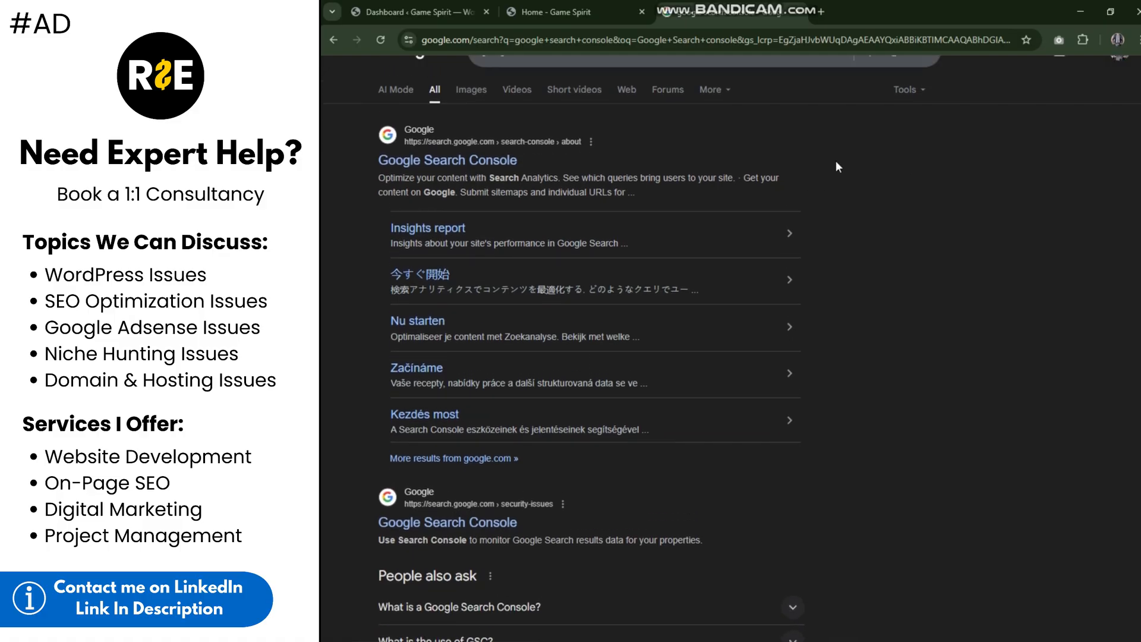
scroll(836, 160, up, 1)
scroll(665, 192, down, 10)
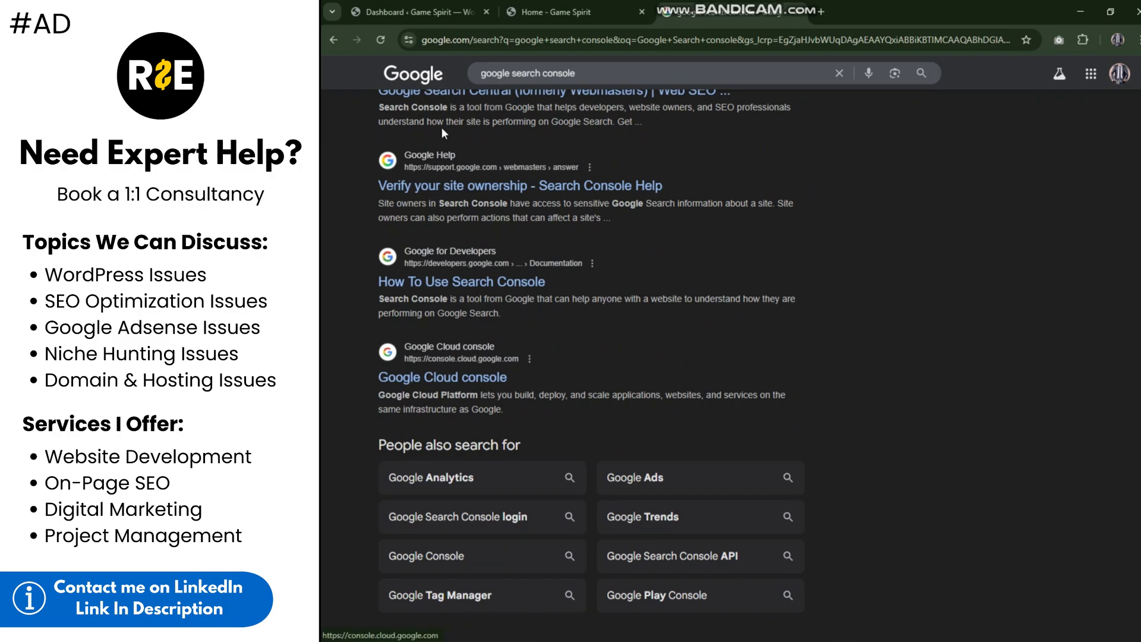
Step: Search Google for "top 10 best universities in pakistan" in another new tab
click(820, 18)
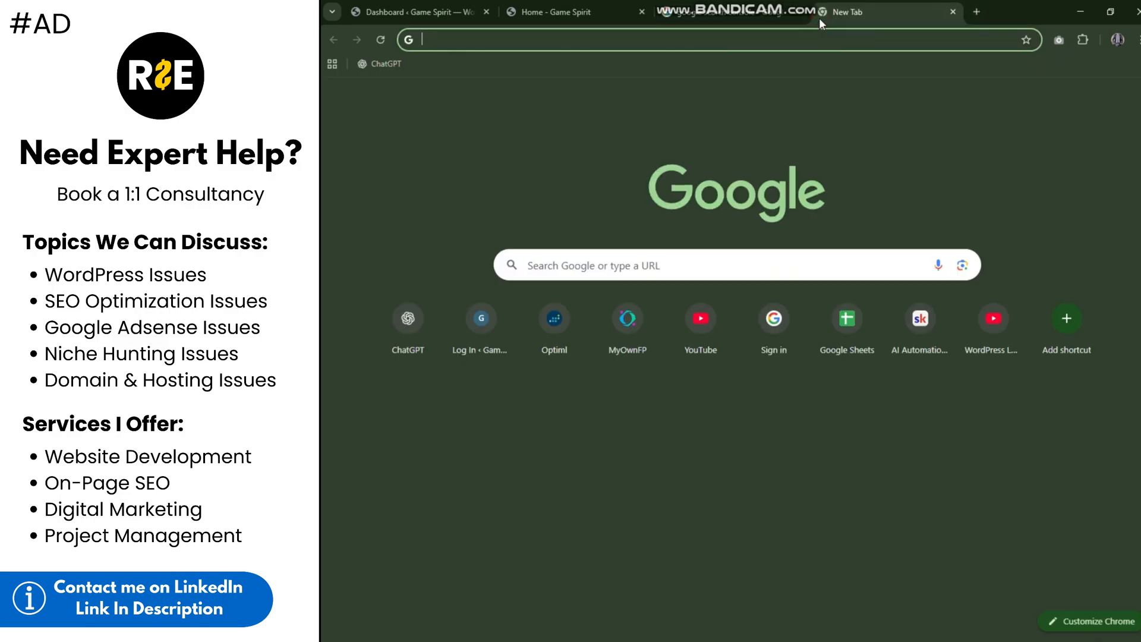
text(top 10)
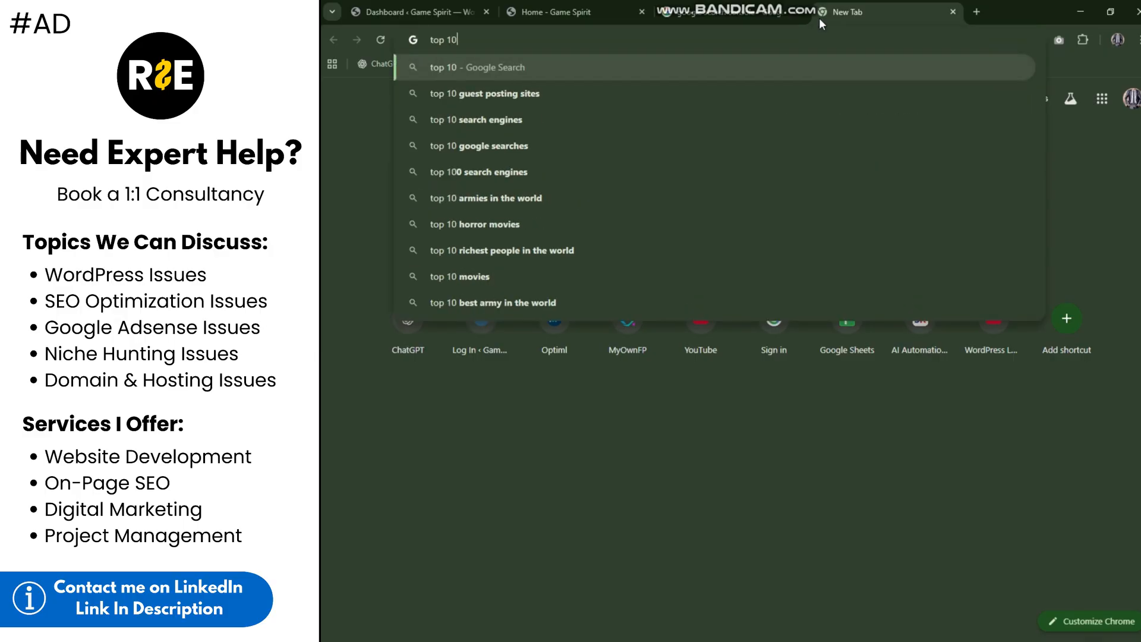
text( best universities in pakistan)
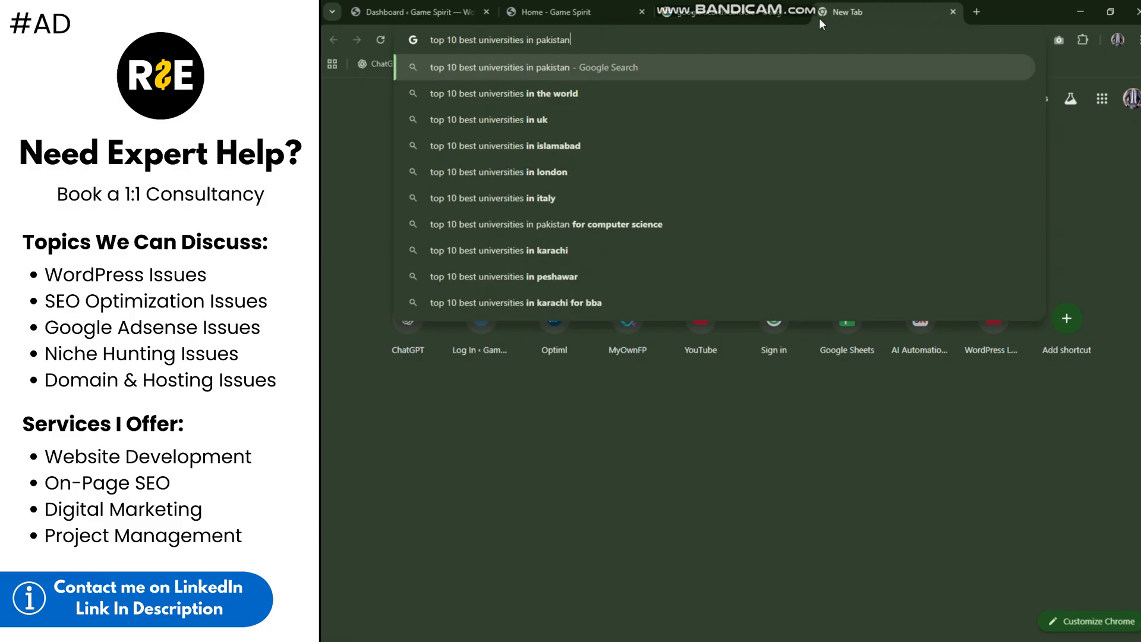
key(Return)
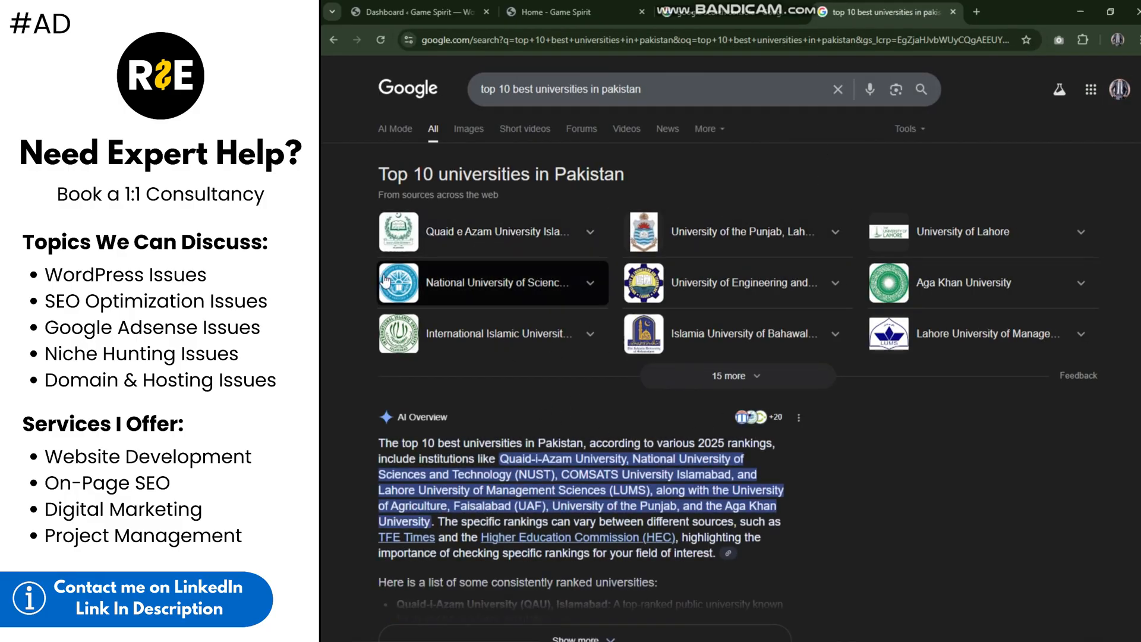
Step: Examine how websites are listed in the university search results, compare with the Search Console results, and close the university tab
scroll(531, 189, down, 1)
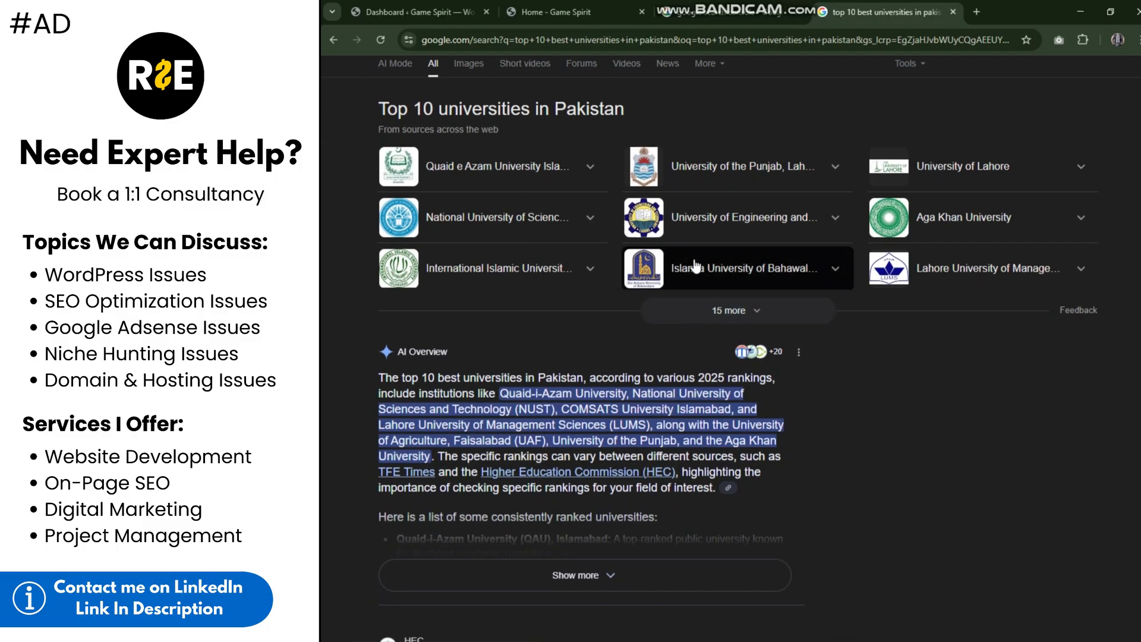
scroll(537, 476, down, 6)
scroll(497, 419, down, 3)
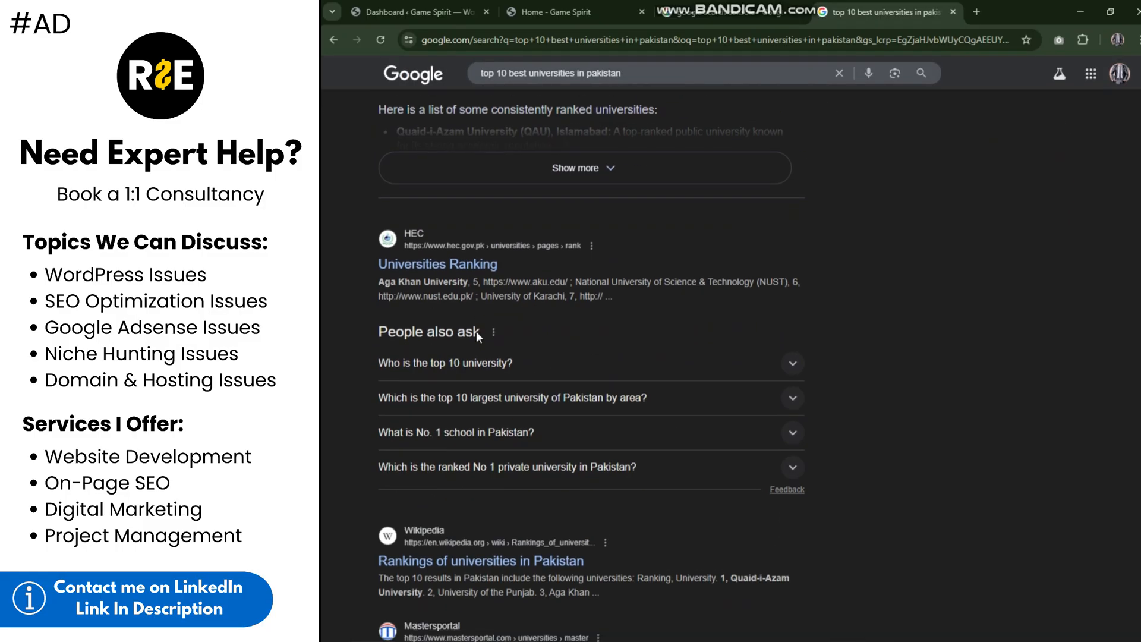
scroll(436, 491, down, 3)
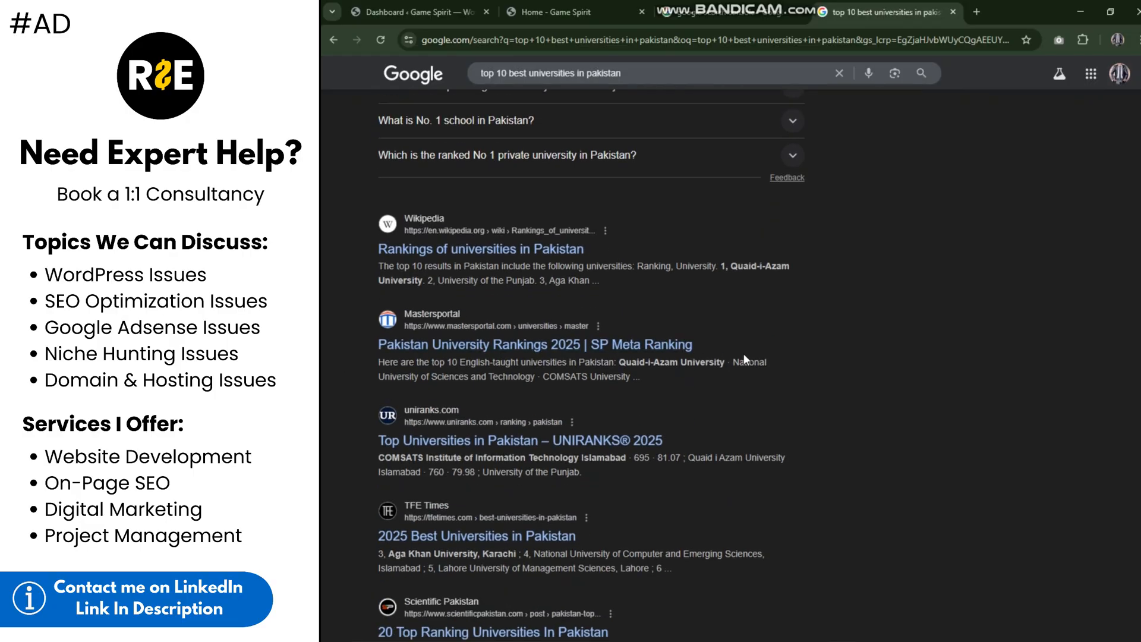
click(693, 13)
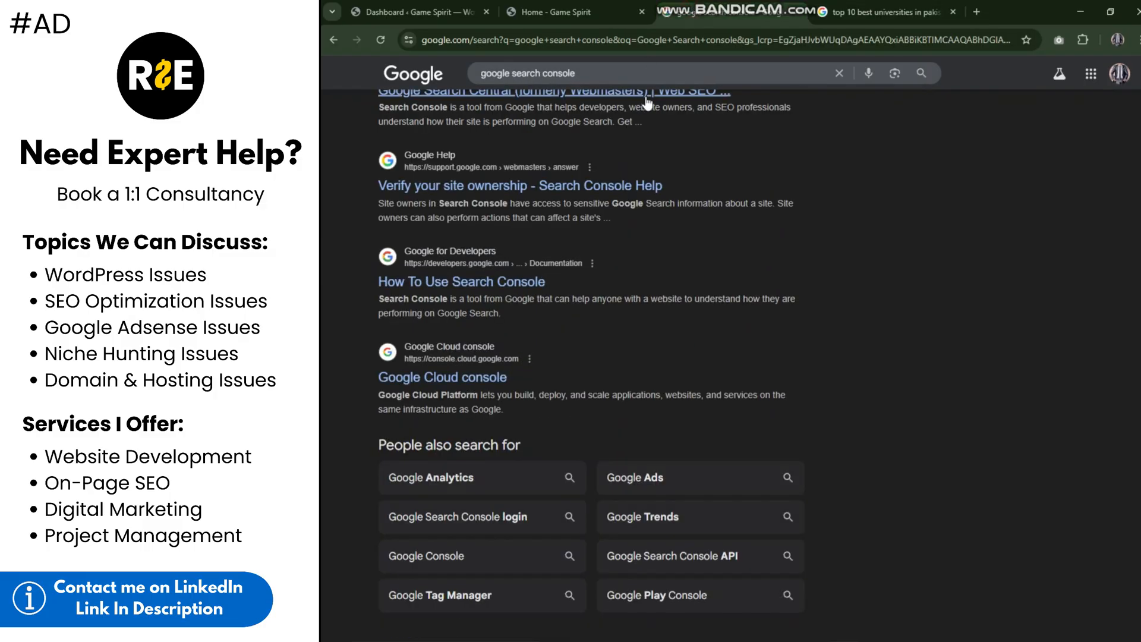
click(882, 6)
scroll(548, 212, down, 4)
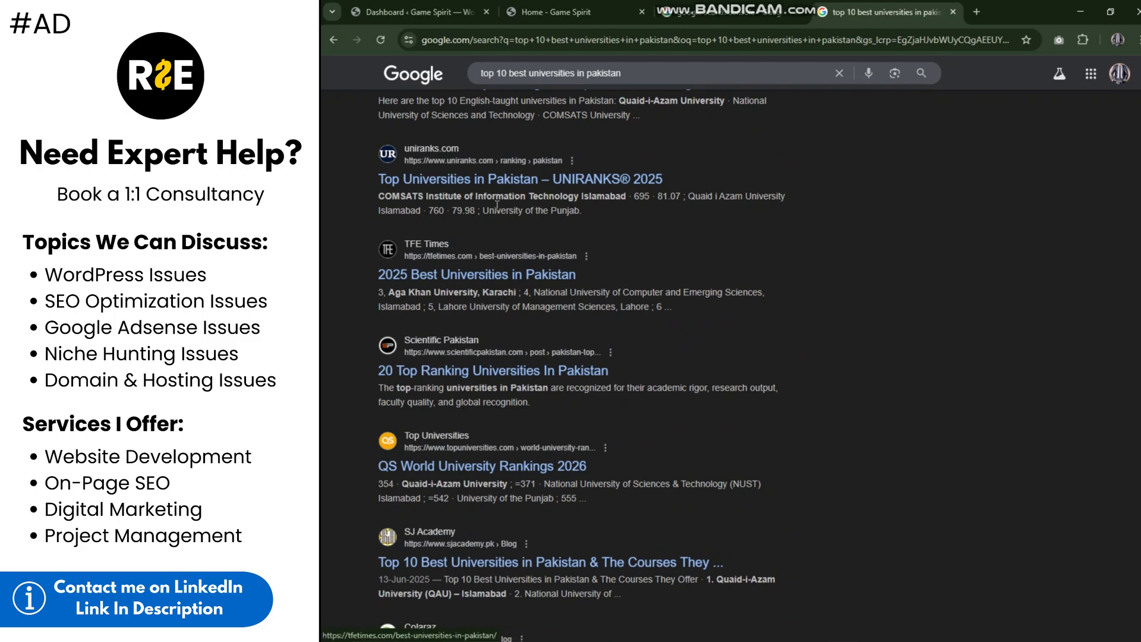
scroll(552, 315, up, 3)
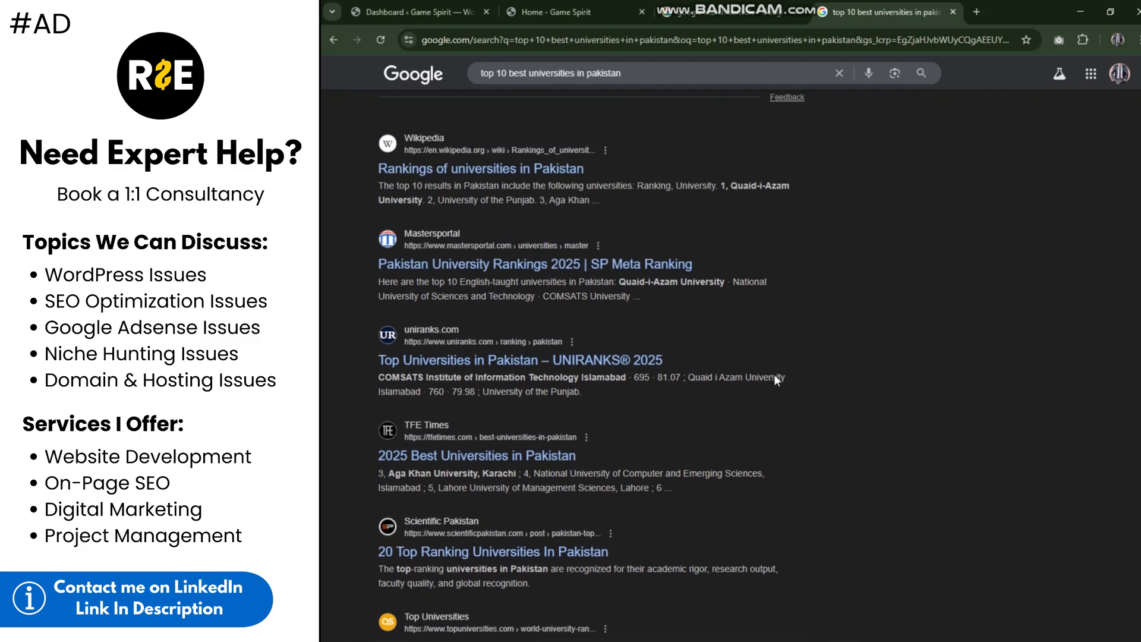
scroll(552, 315, up, 12)
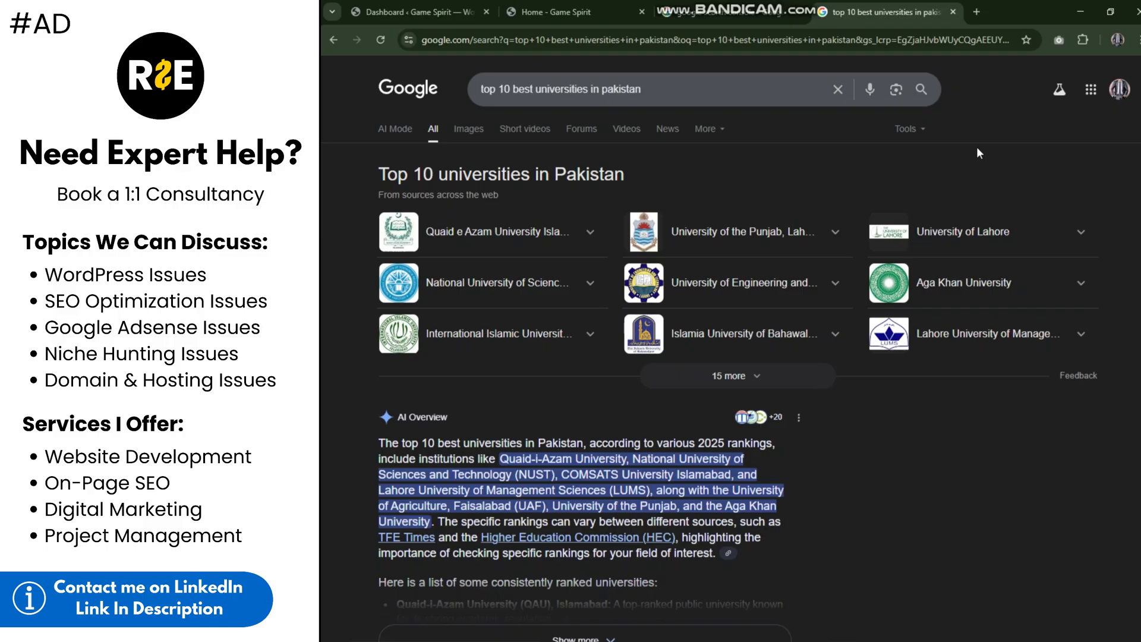
click(953, 12)
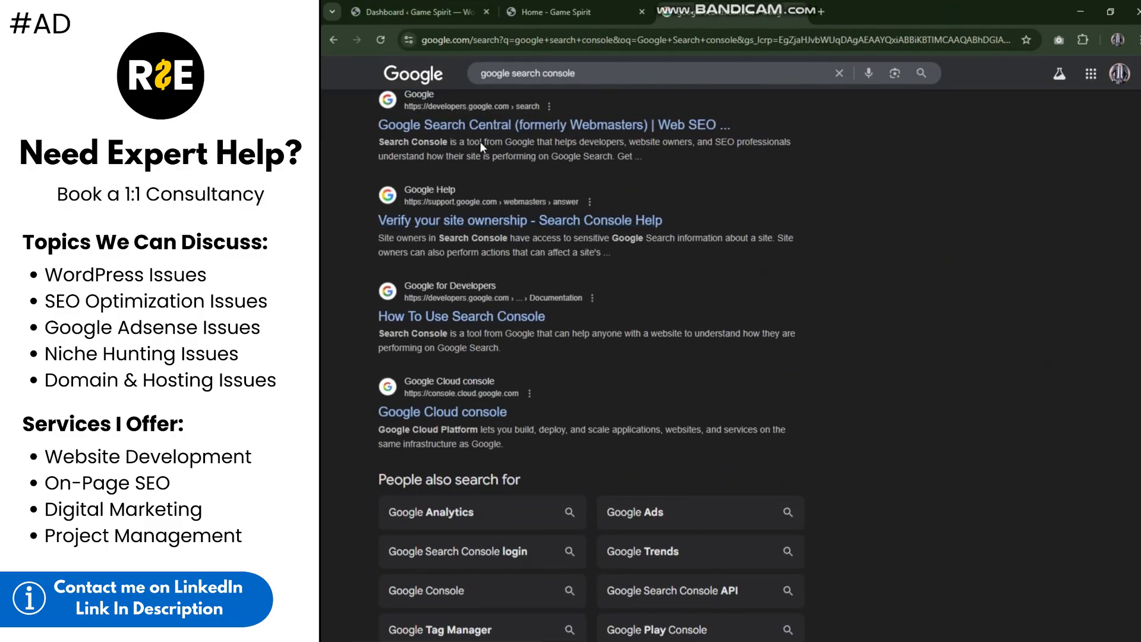
Step: Open the Google Search Console site from its search results and start it to reach the property type selection
scroll(481, 141, up, 10)
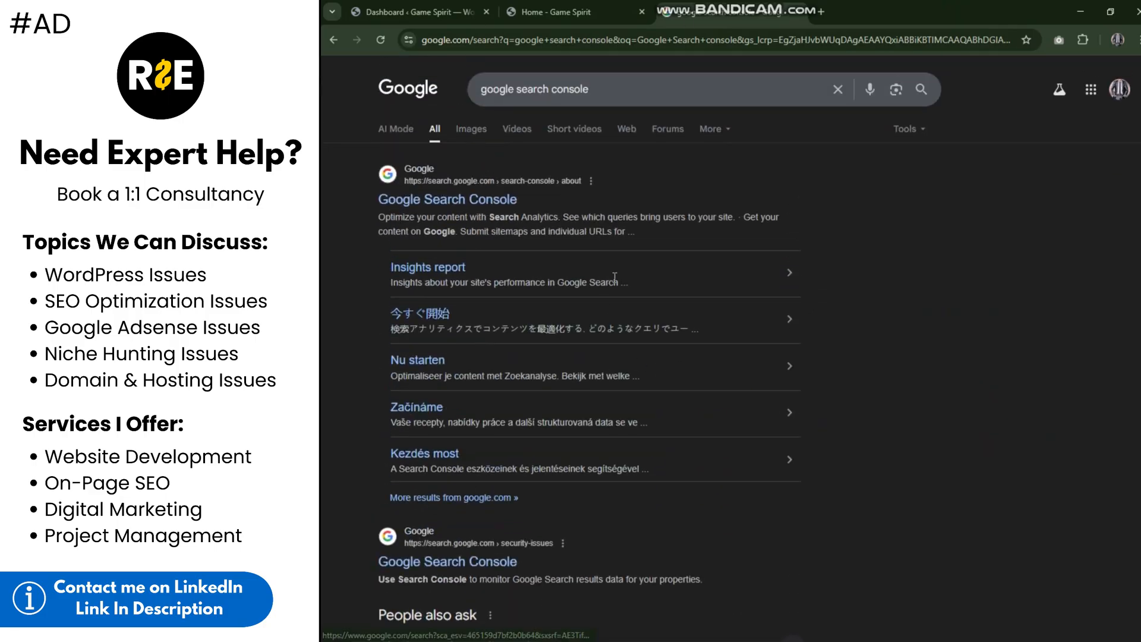
click(571, 12)
click(395, 7)
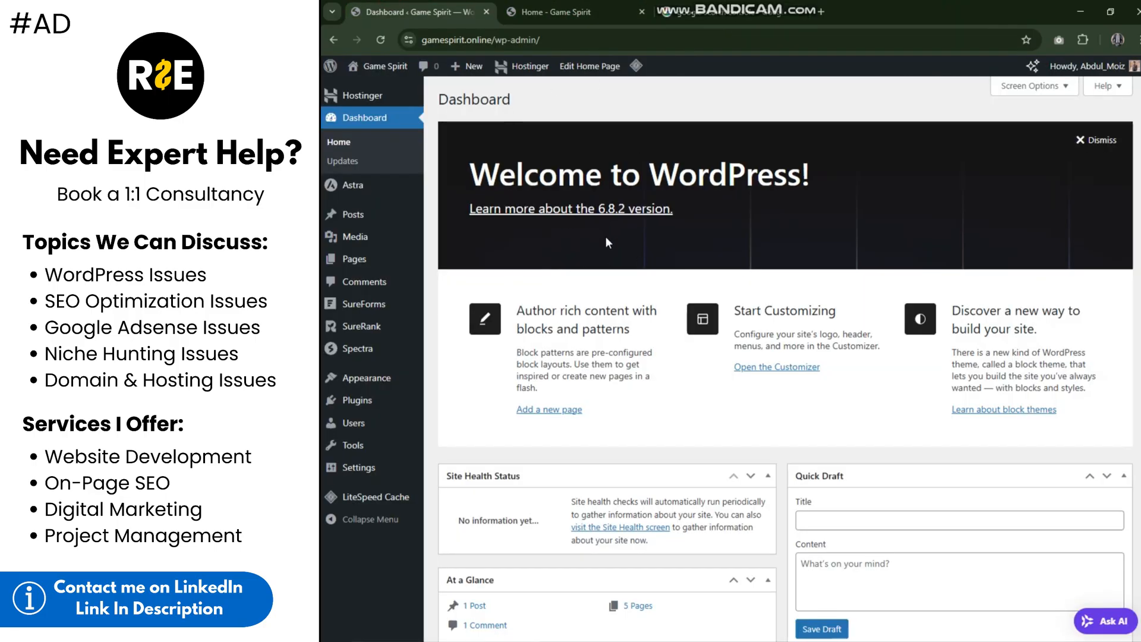
click(731, 12)
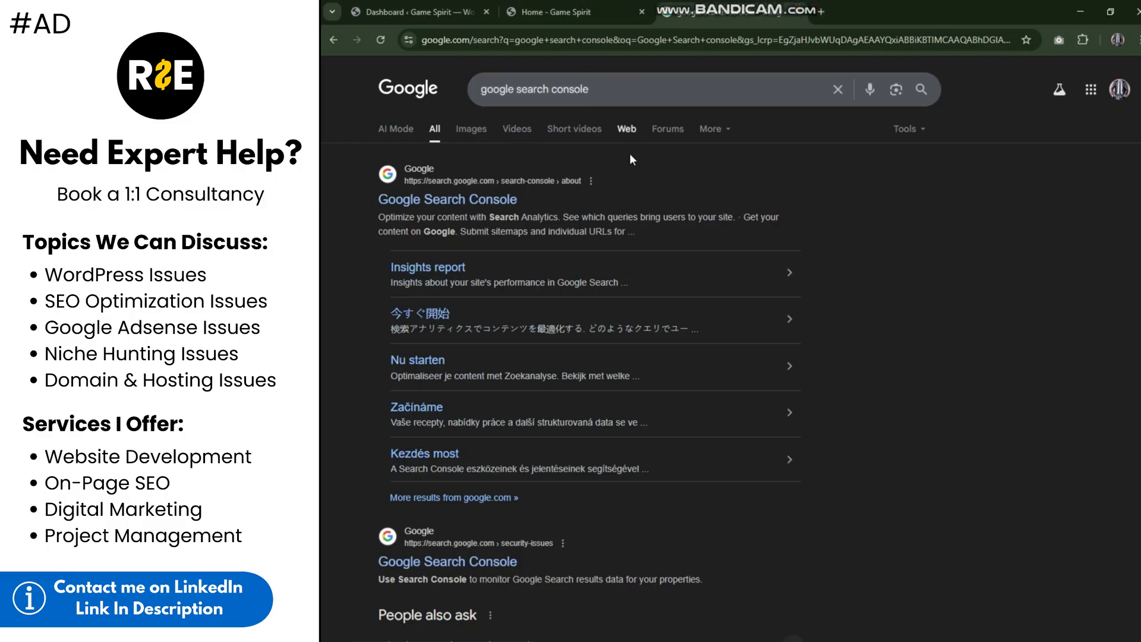
click(398, 201)
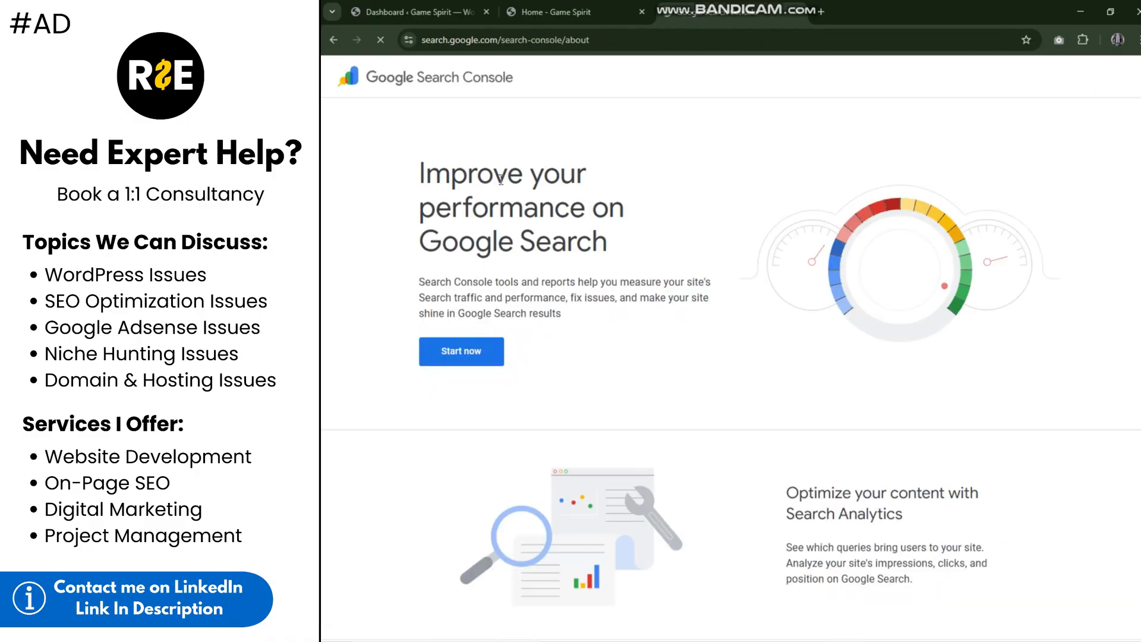
click(485, 351)
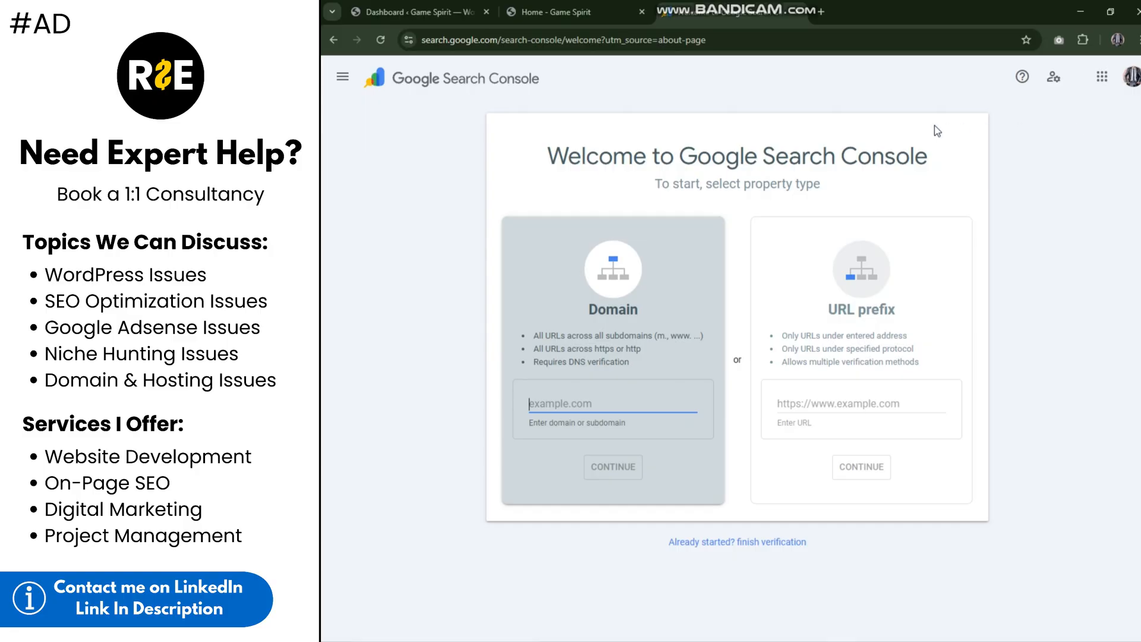
Step: Choose URL prefix as the property type on the Search Console welcome page
click(406, 127)
drag(489, 133, 790, 224)
click(1016, 247)
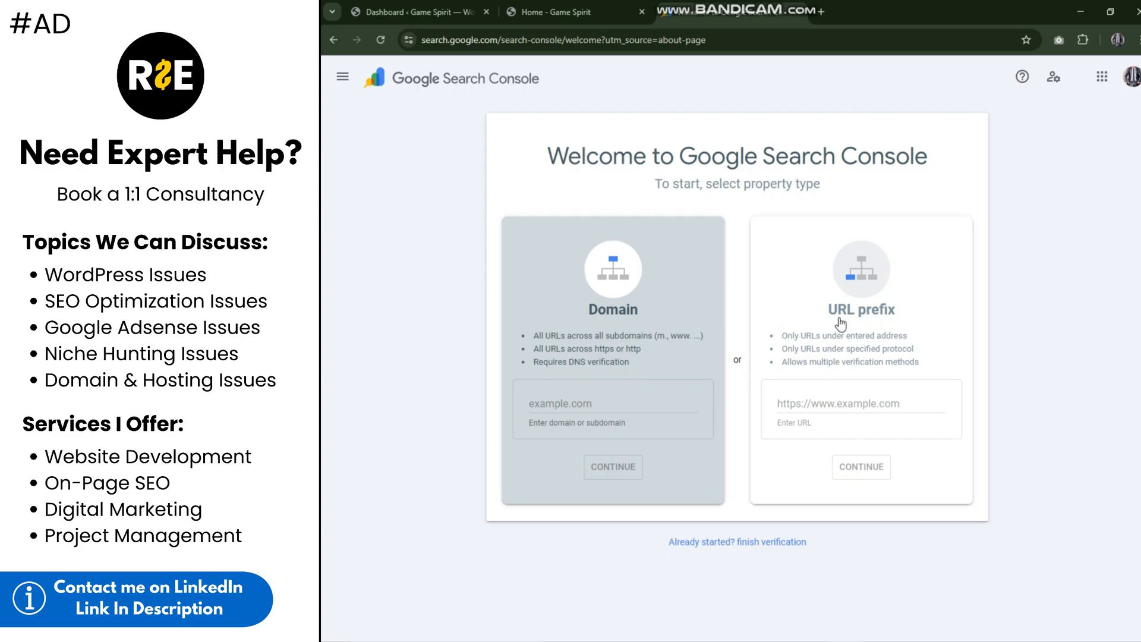
drag(825, 311, 901, 312)
click(1052, 323)
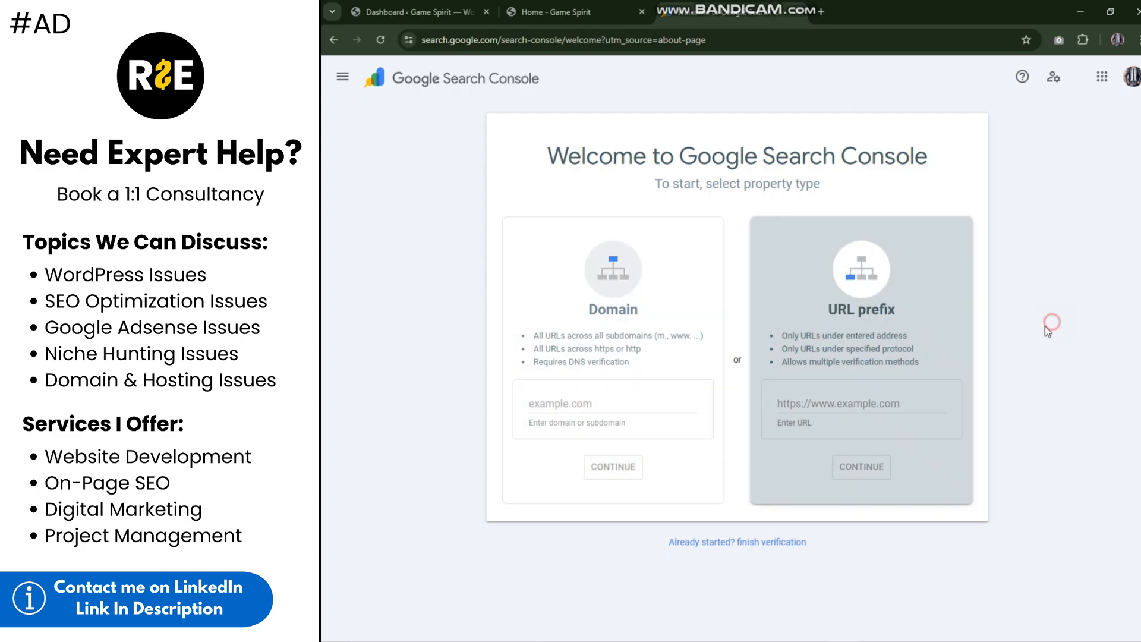
click(556, 12)
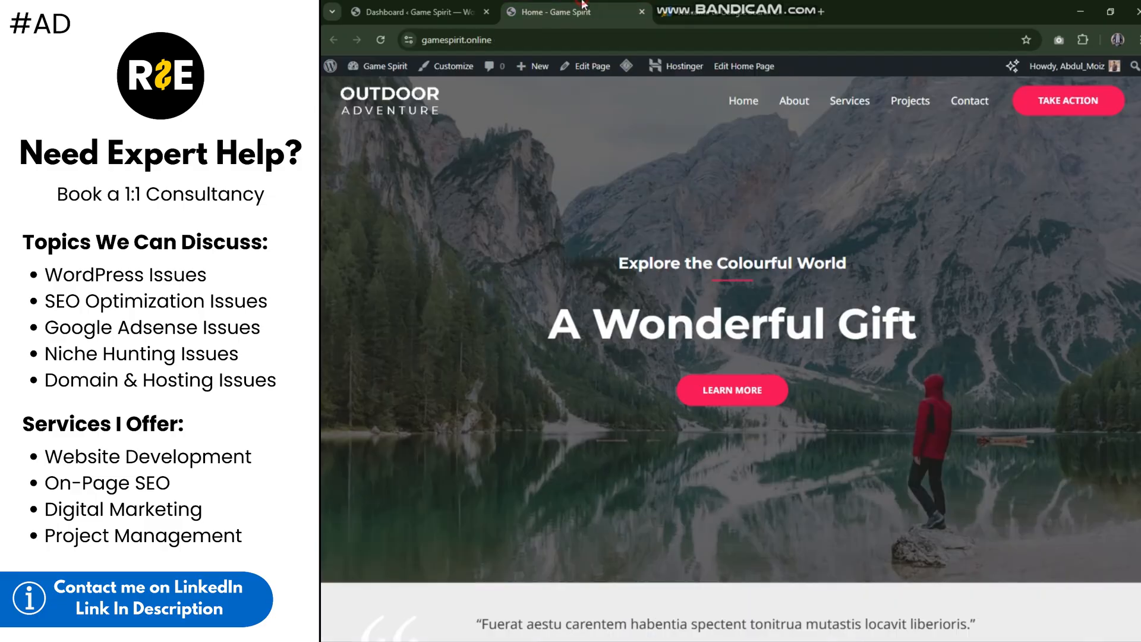
click(520, 39)
key(ctrl+c)
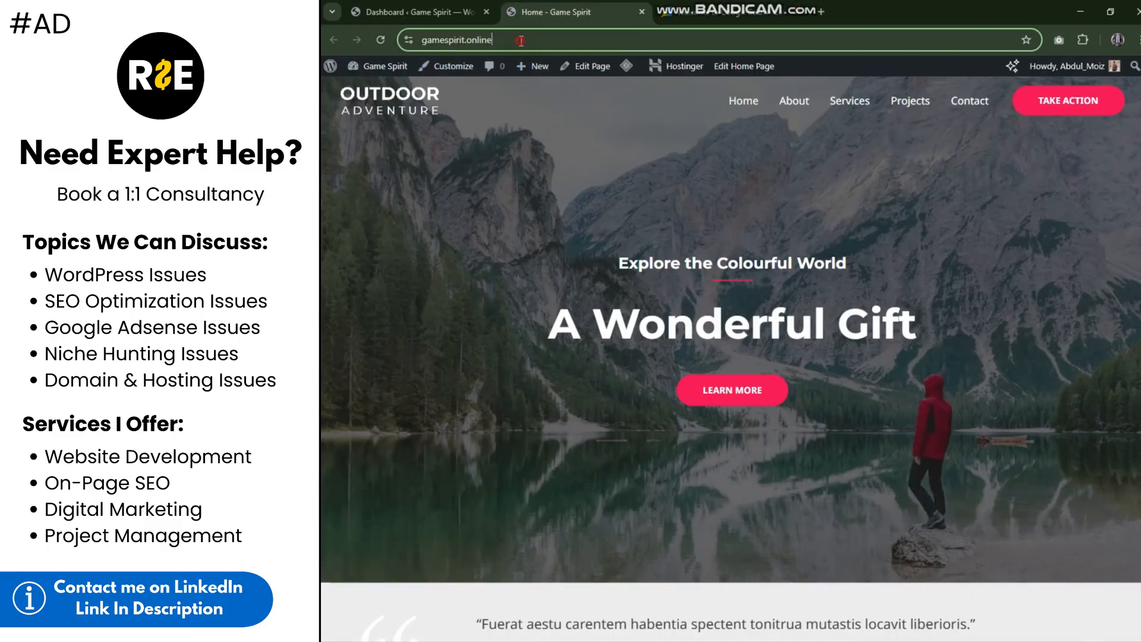
click(739, 12)
click(876, 403)
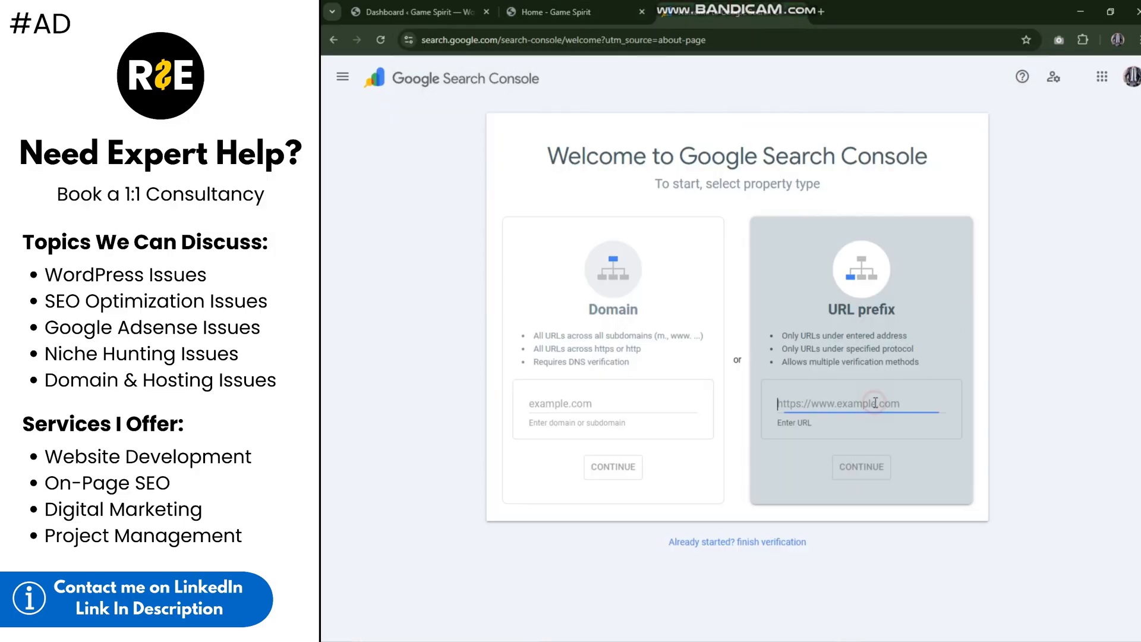
key(ctrl+v)
click(868, 473)
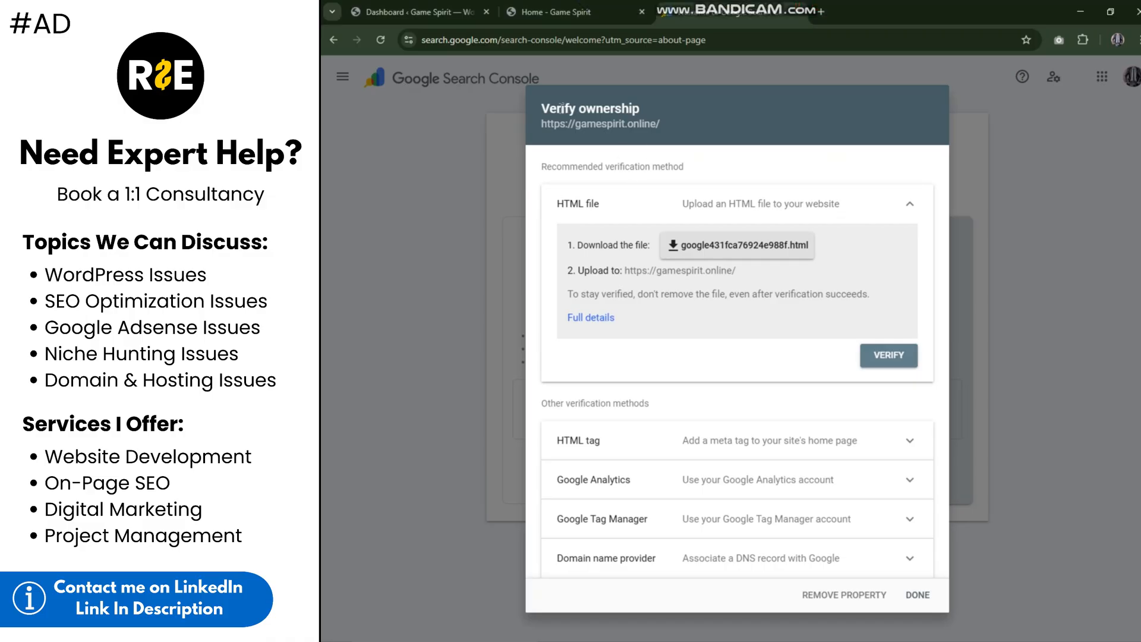
Step: Look over the available ownership verification methods, collapsing the HTML file method and expanding it again
drag(543, 104, 653, 115)
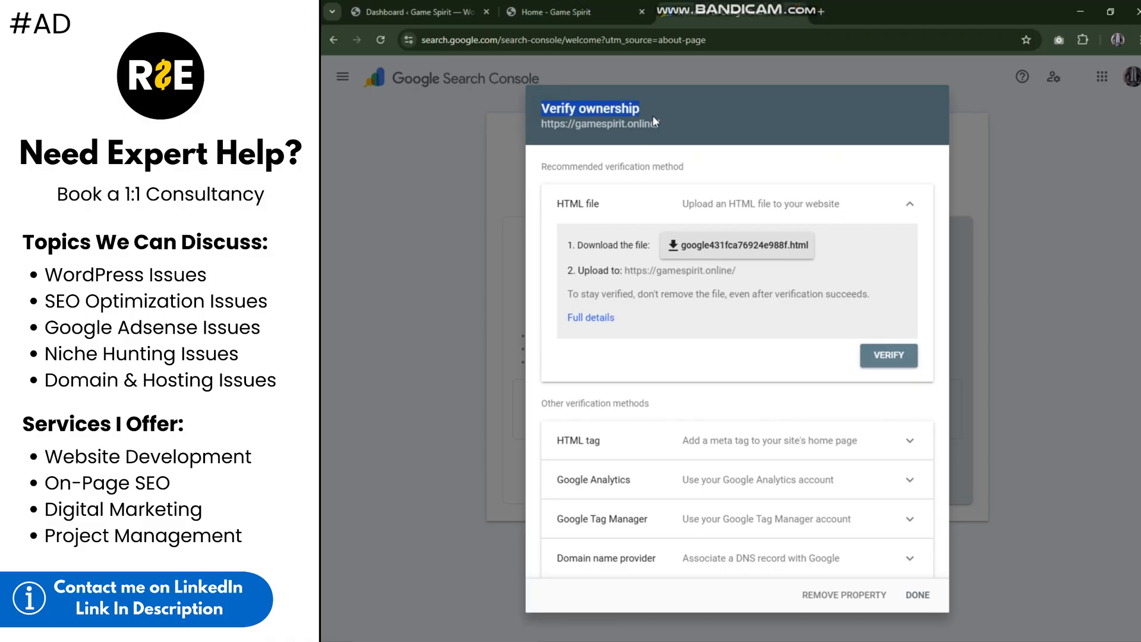
click(664, 122)
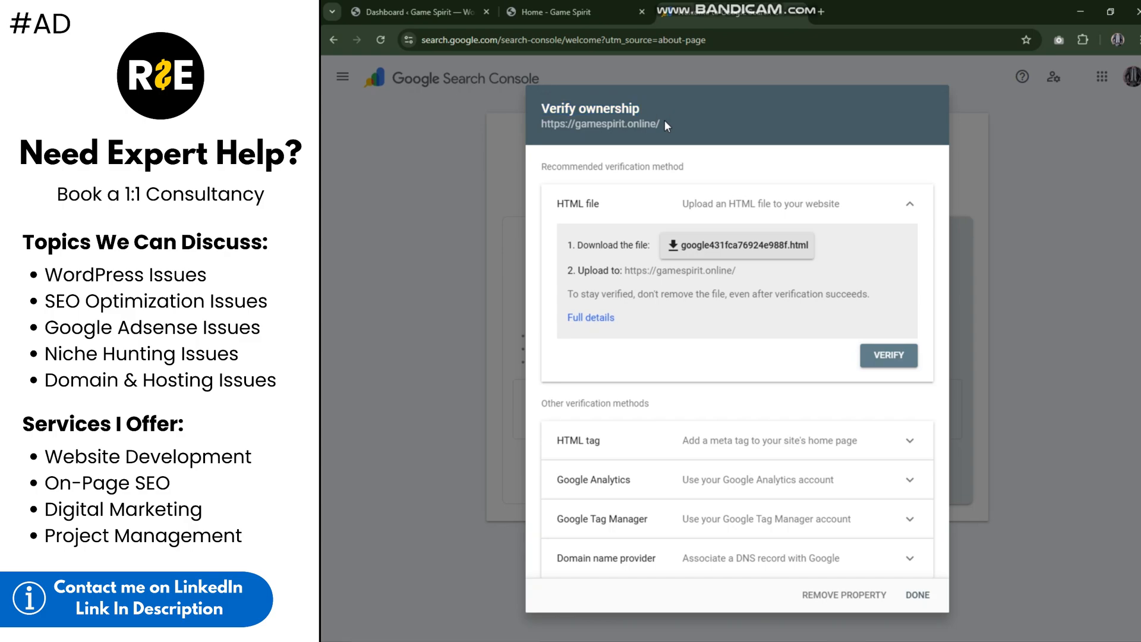
drag(539, 109, 560, 114)
click(660, 117)
click(706, 205)
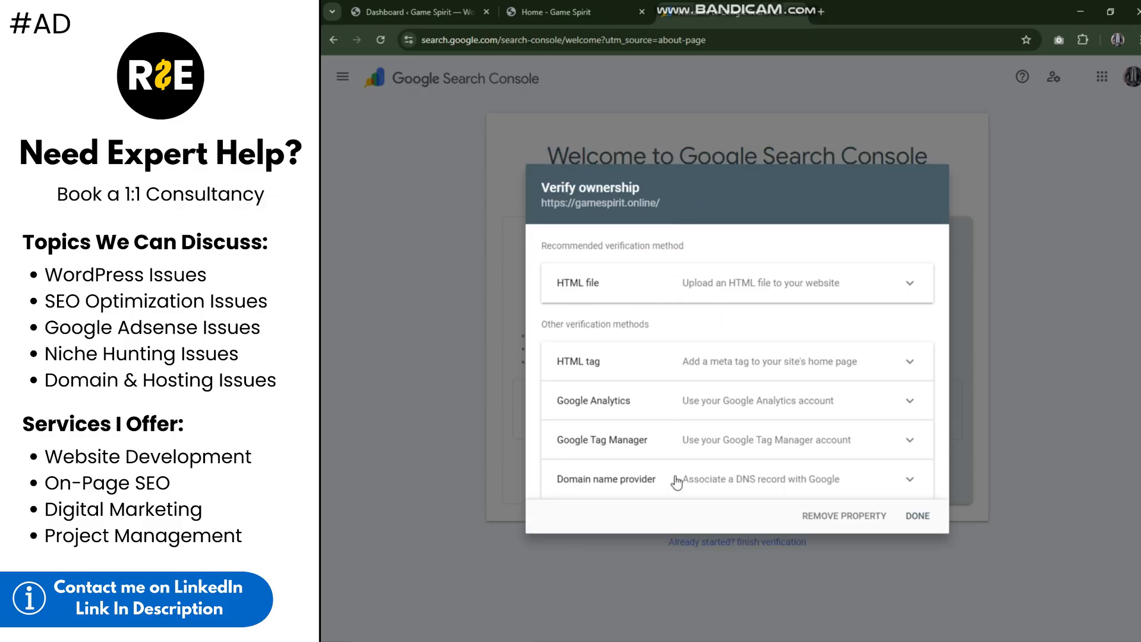
click(674, 286)
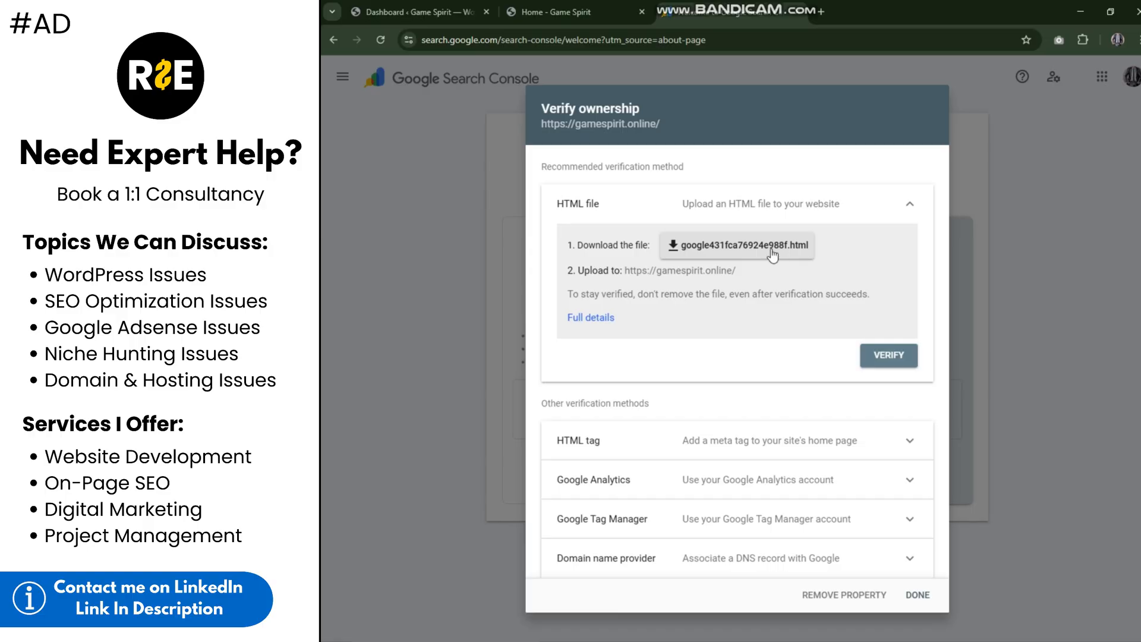
Step: Look over the requirements of the Google Analytics verification method
click(775, 204)
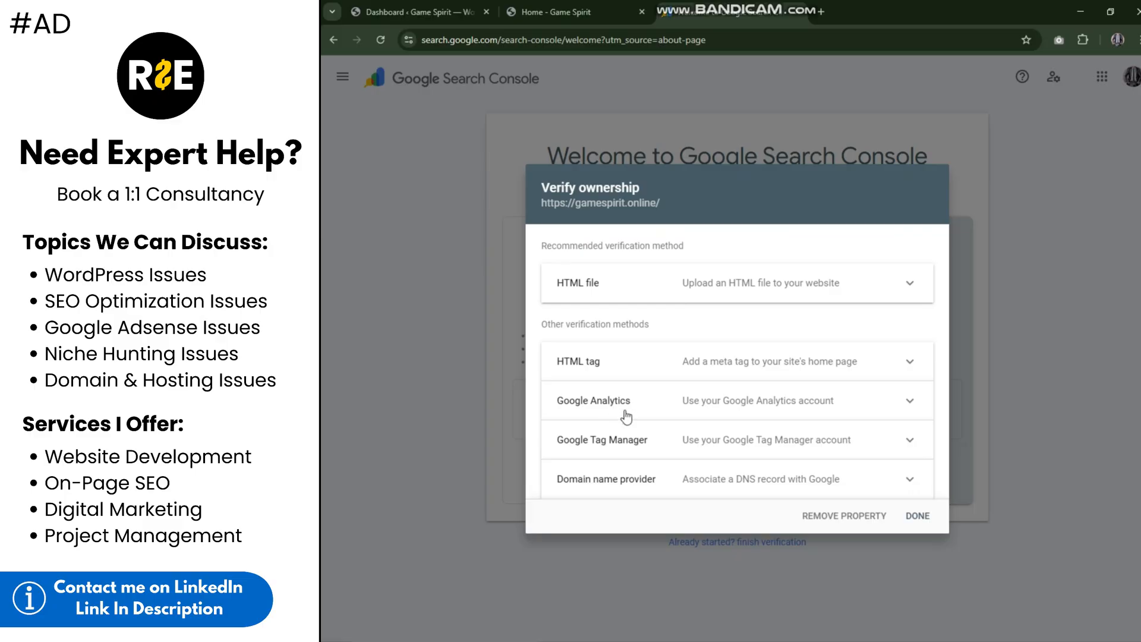
click(654, 404)
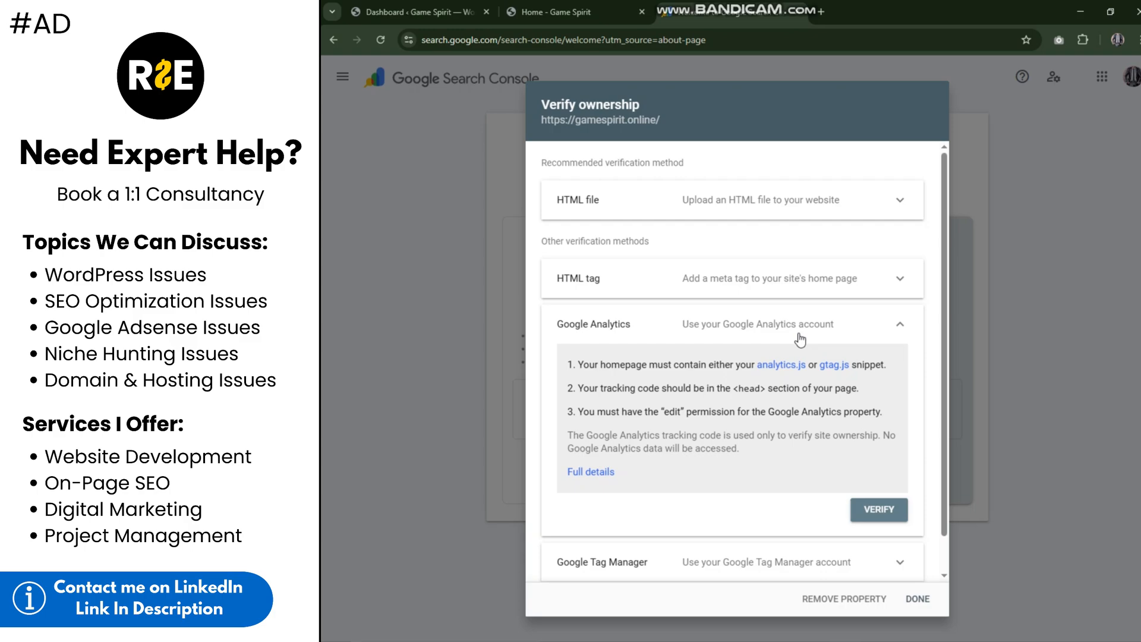
click(866, 328)
Step: Expand the HTML tag verification method and copy its google-site-verification meta tag
click(704, 367)
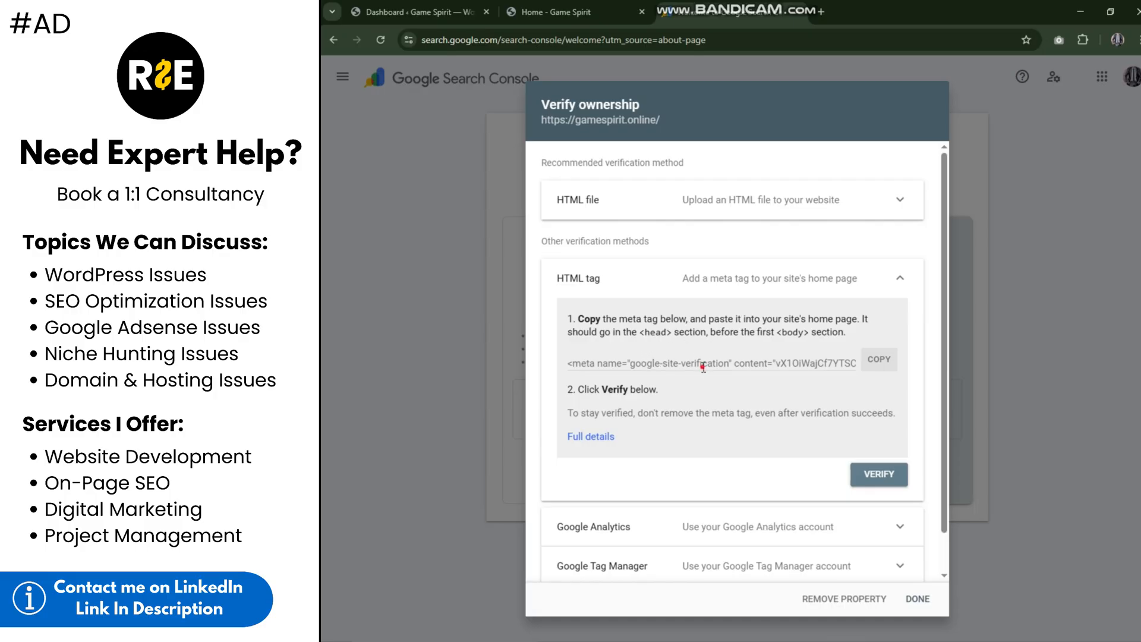
drag(703, 367, 737, 365)
click(802, 402)
click(880, 370)
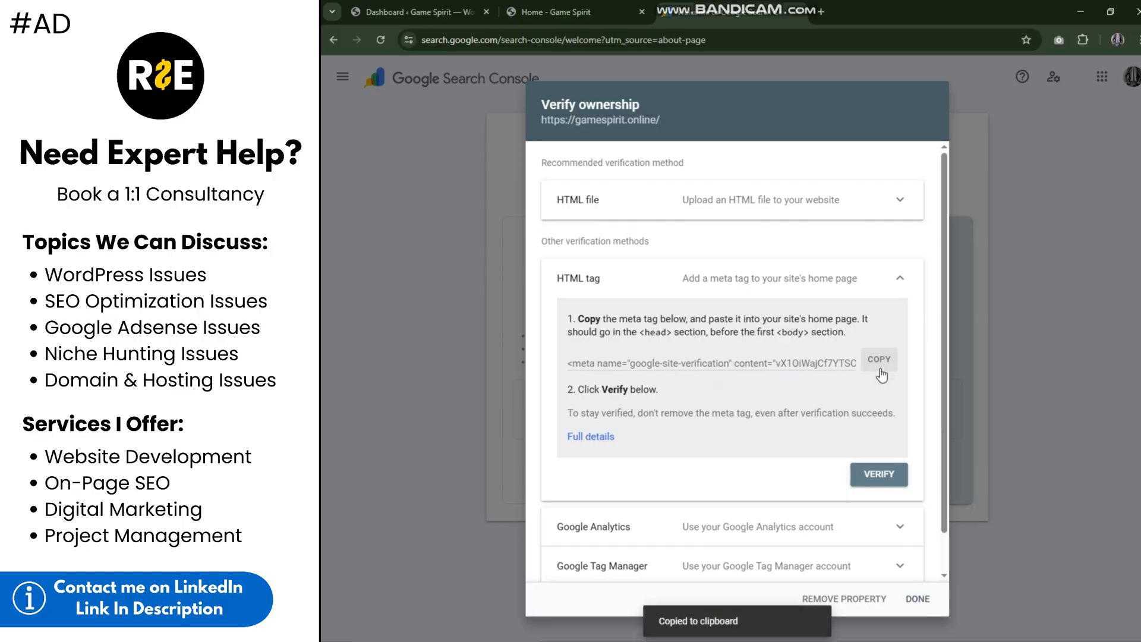
Step: Open the Astra theme's header.php in the WordPress Theme File Editor and look through its code
click(447, 6)
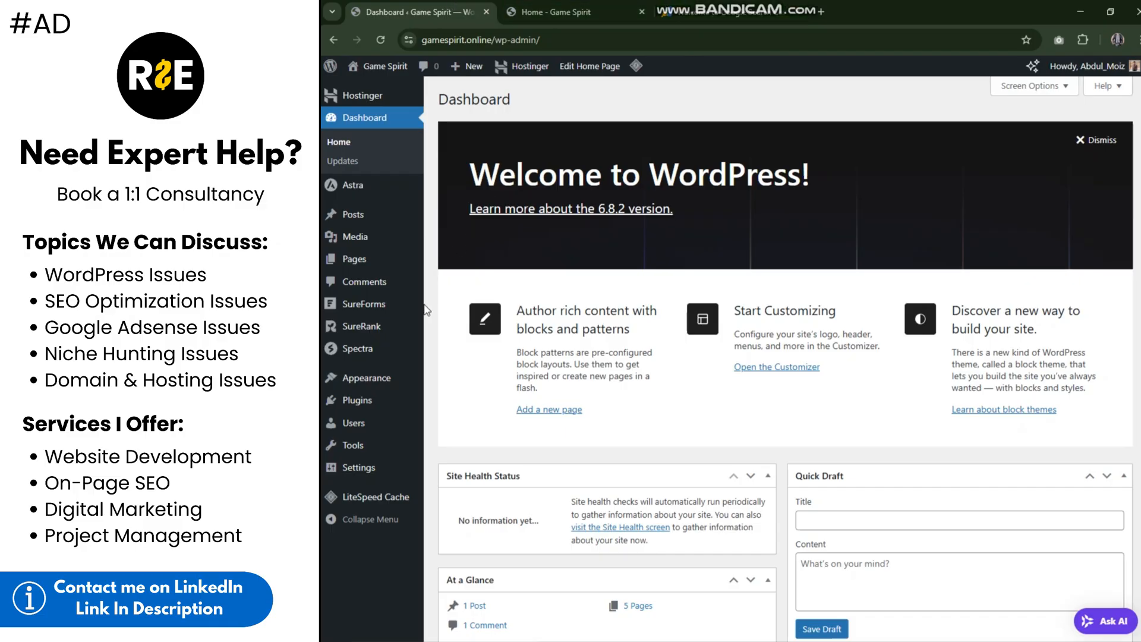
mouse_move(374, 380)
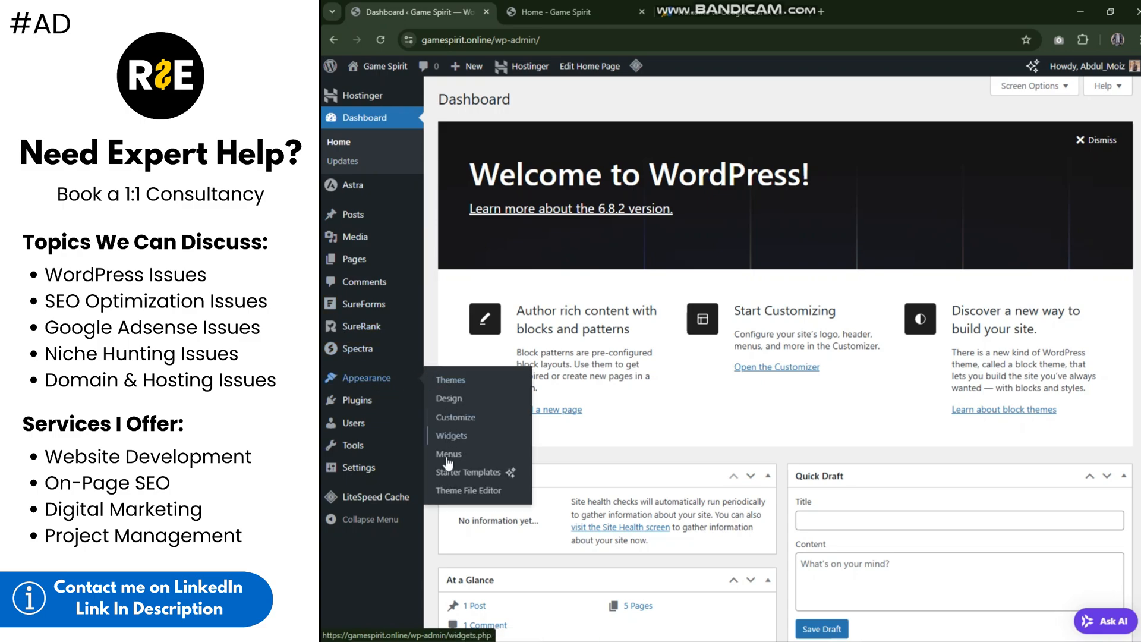
click(463, 495)
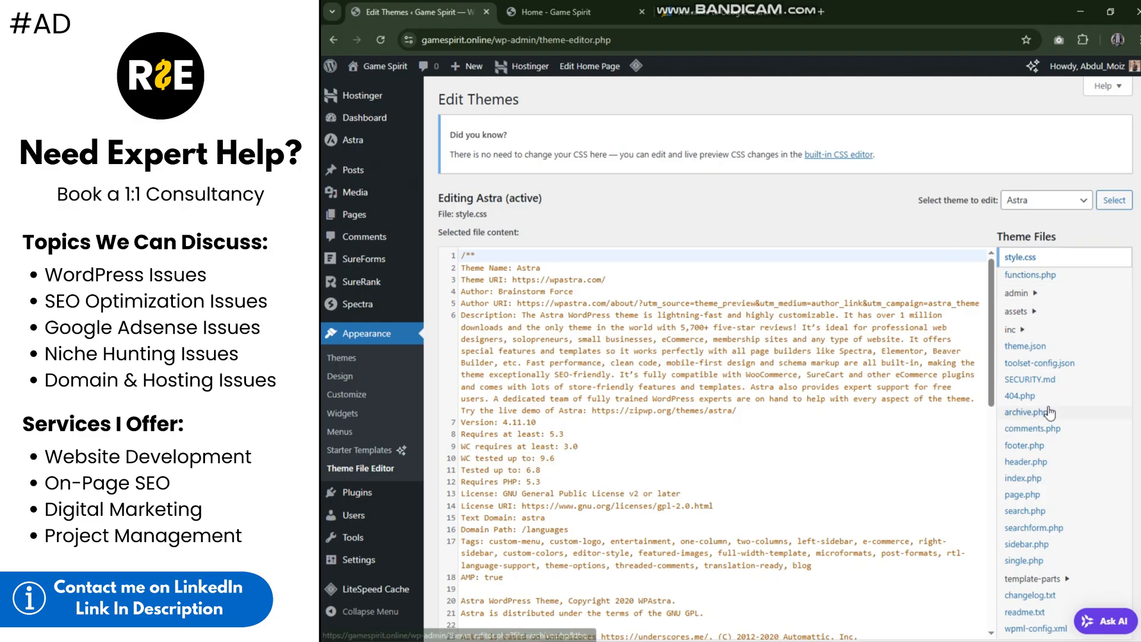
click(1030, 465)
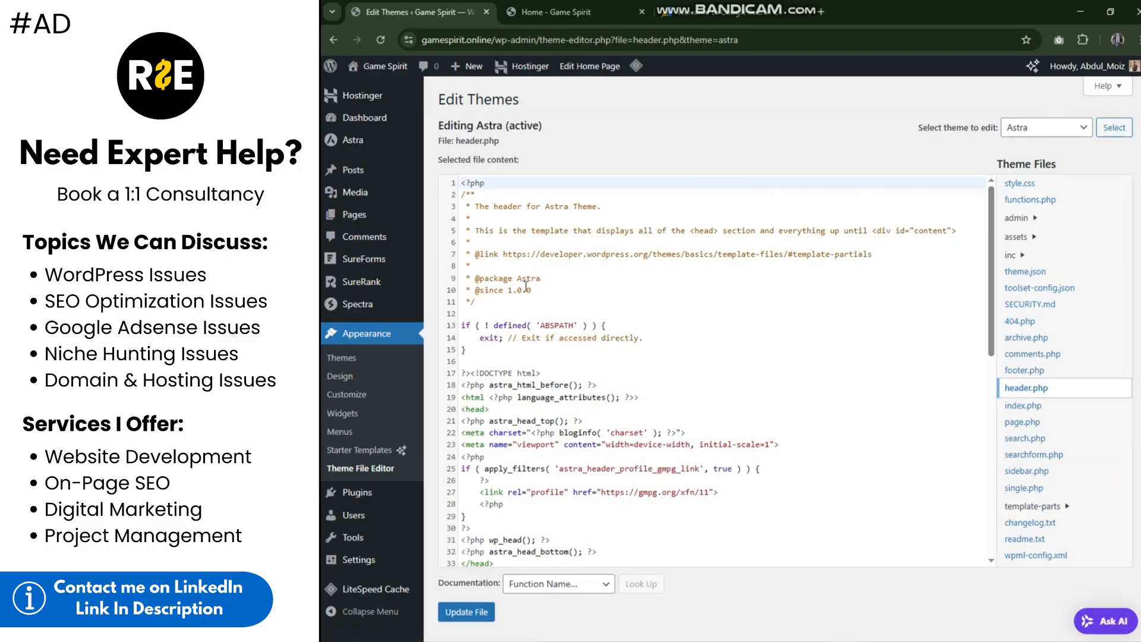
scroll(535, 232, down, 1)
scroll(498, 240, up, 1)
Step: Paste the copied google-site-verification meta tag on a new line directly below <head> in header.php and update the file
drag(462, 397, 648, 400)
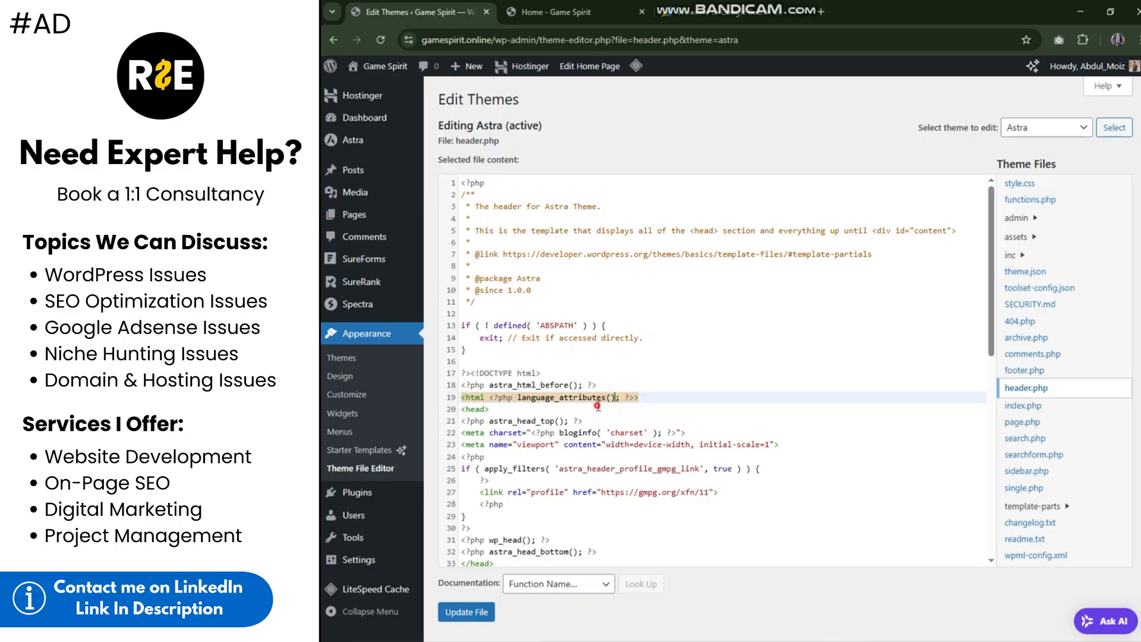
click(597, 409)
key(Return)
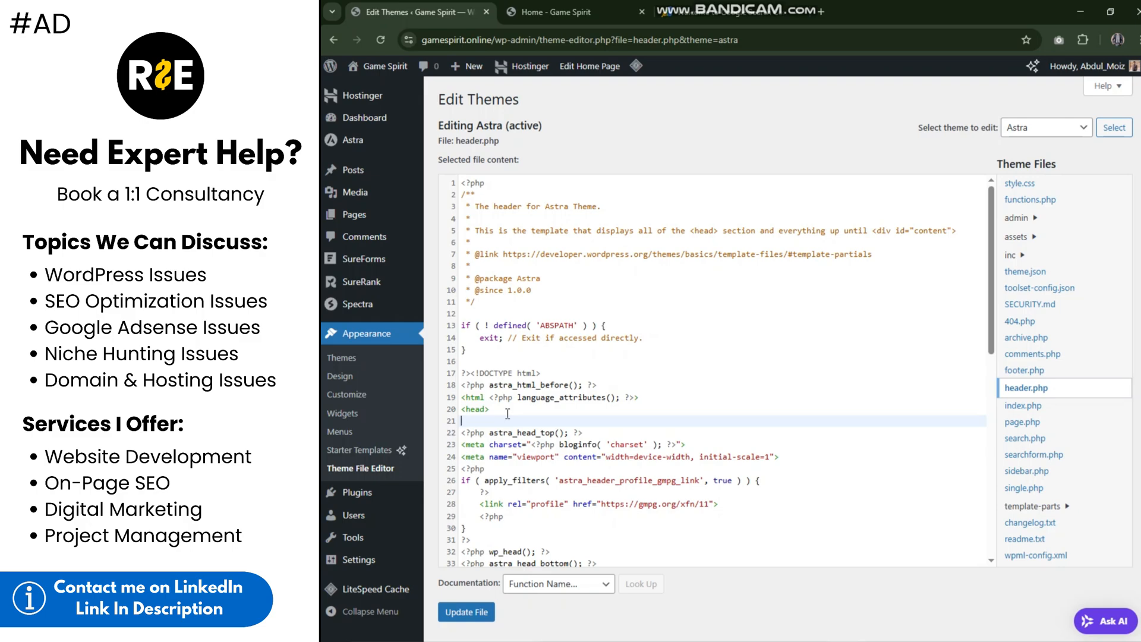
key(ctrl+v)
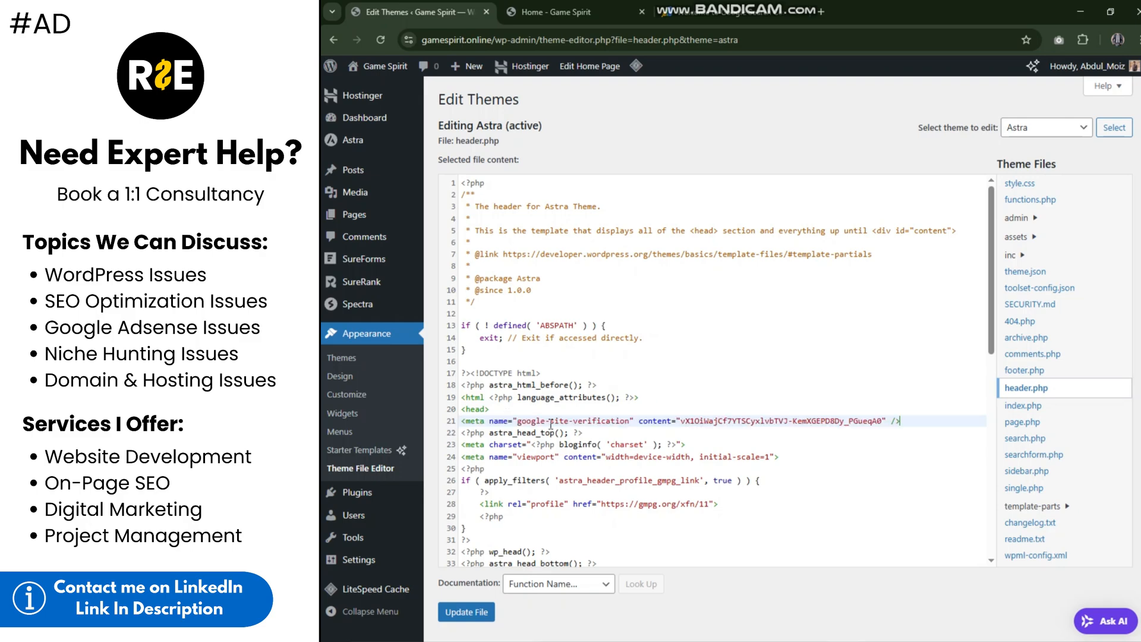
click(707, 11)
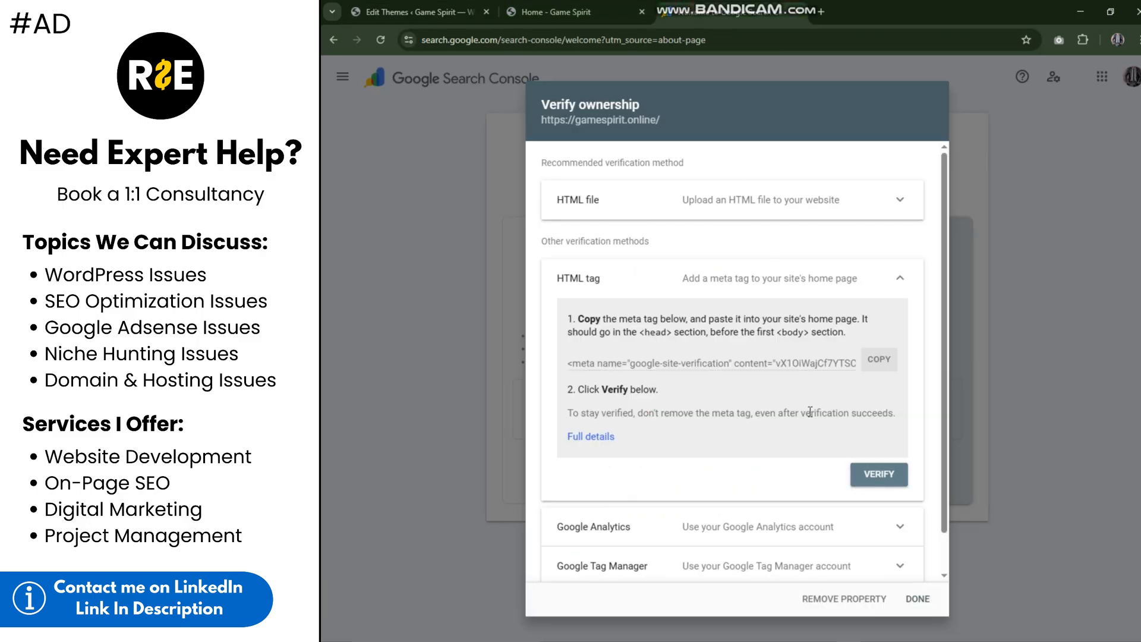
click(398, 6)
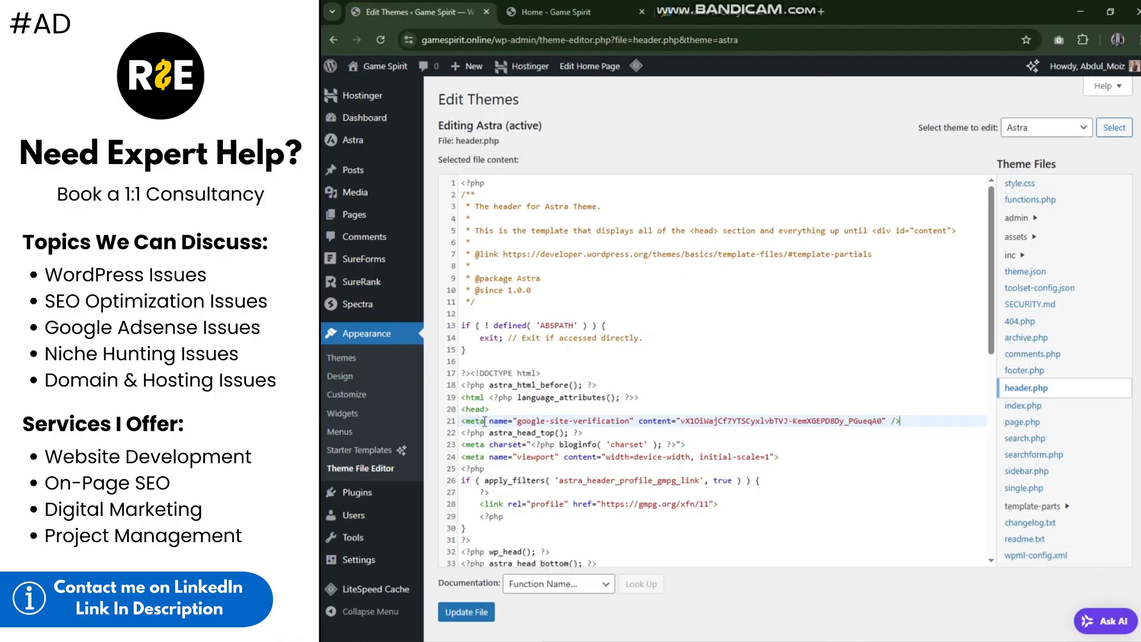
click(472, 616)
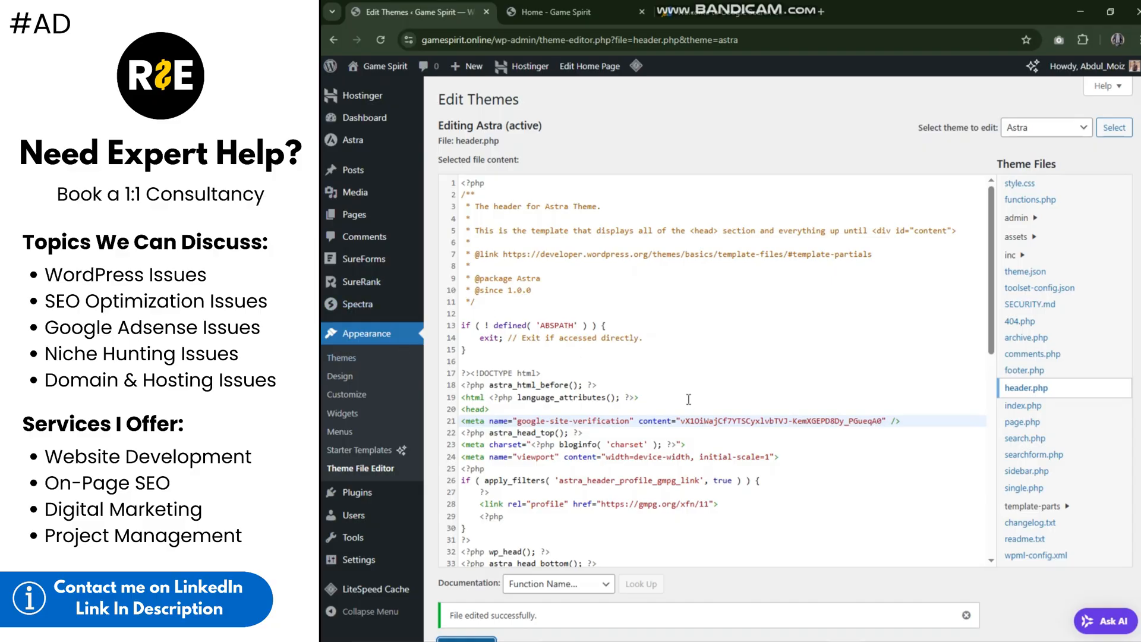
scroll(689, 400, down, 1)
scroll(689, 399, up, 1)
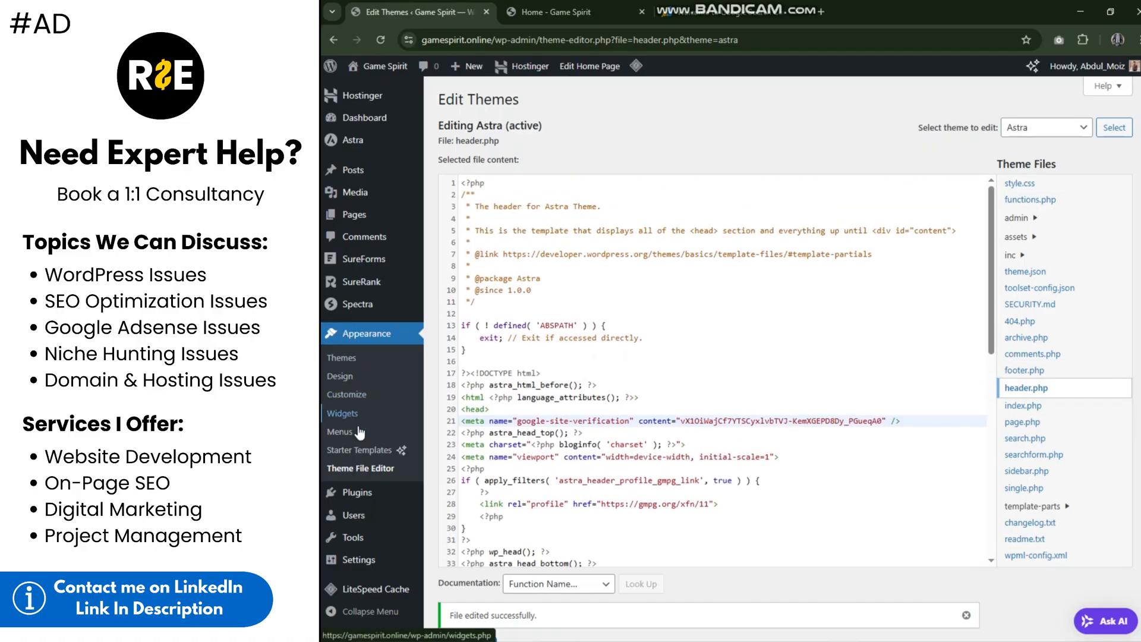
scroll(359, 428, down, 1)
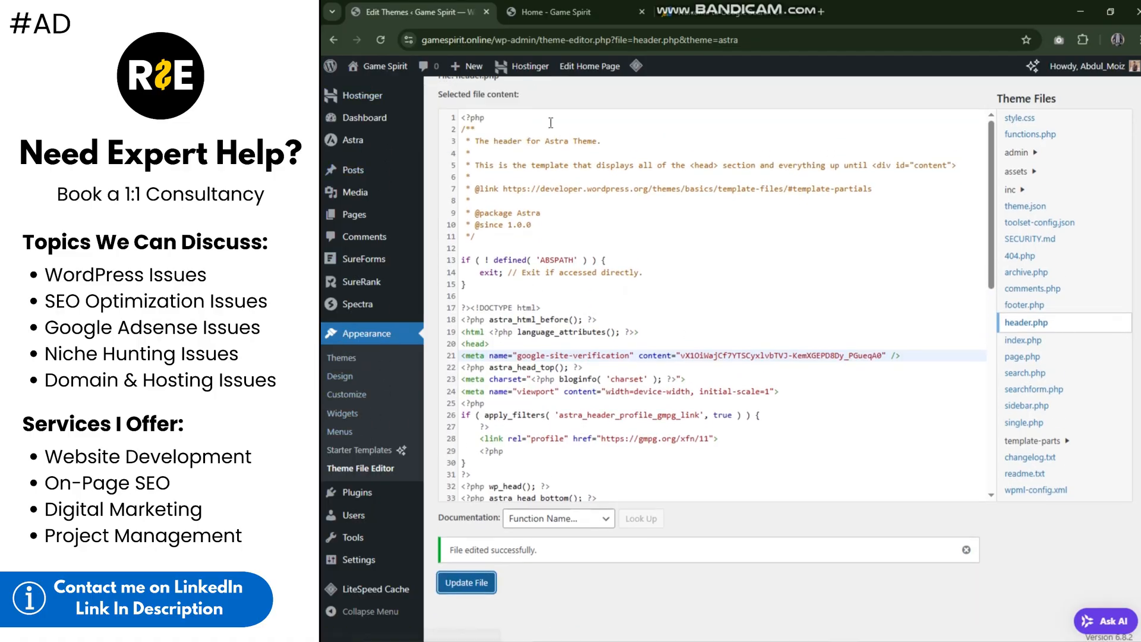
scroll(551, 123, up, 1)
Step: Search for new plugins with "header and footer", and install and activate WPCode – Insert Headers and Footers
mouse_move(370, 500)
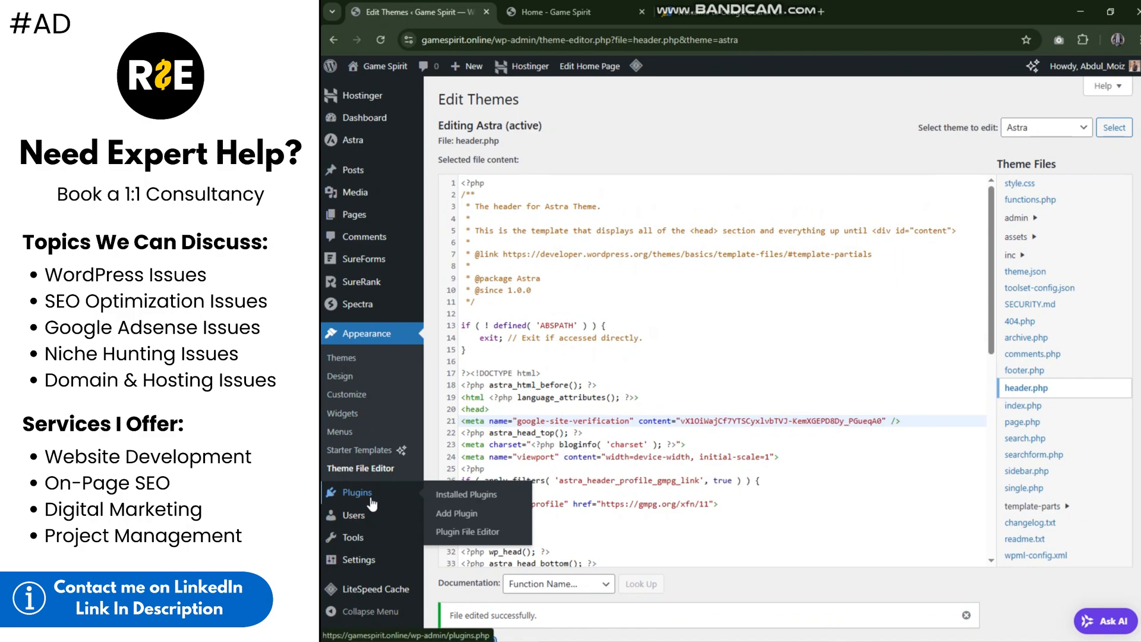
click(376, 502)
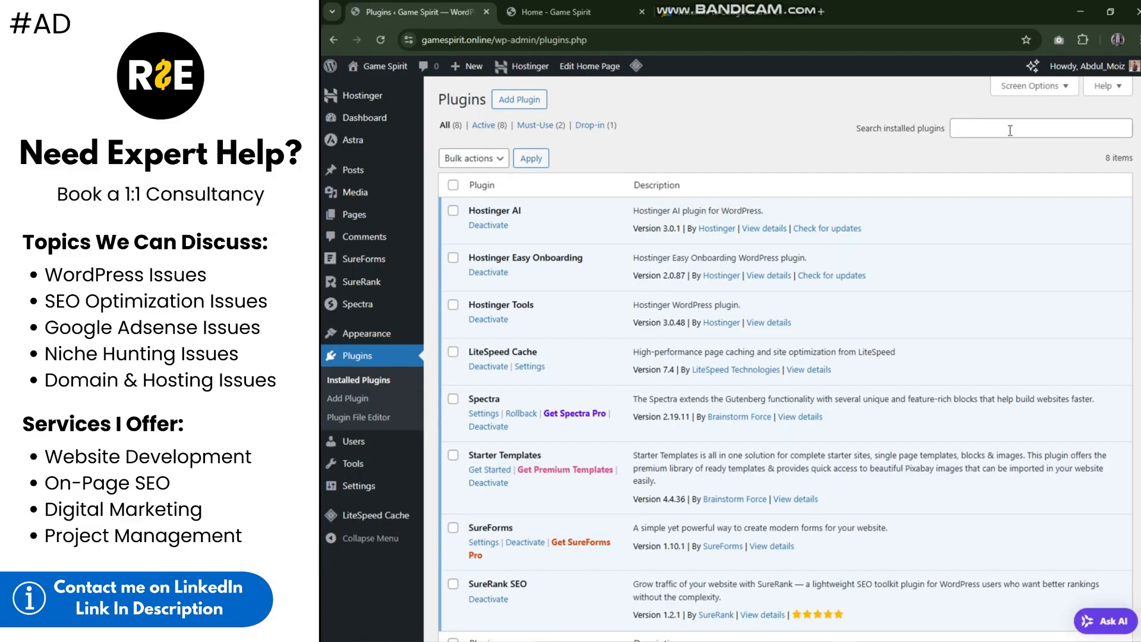
click(536, 99)
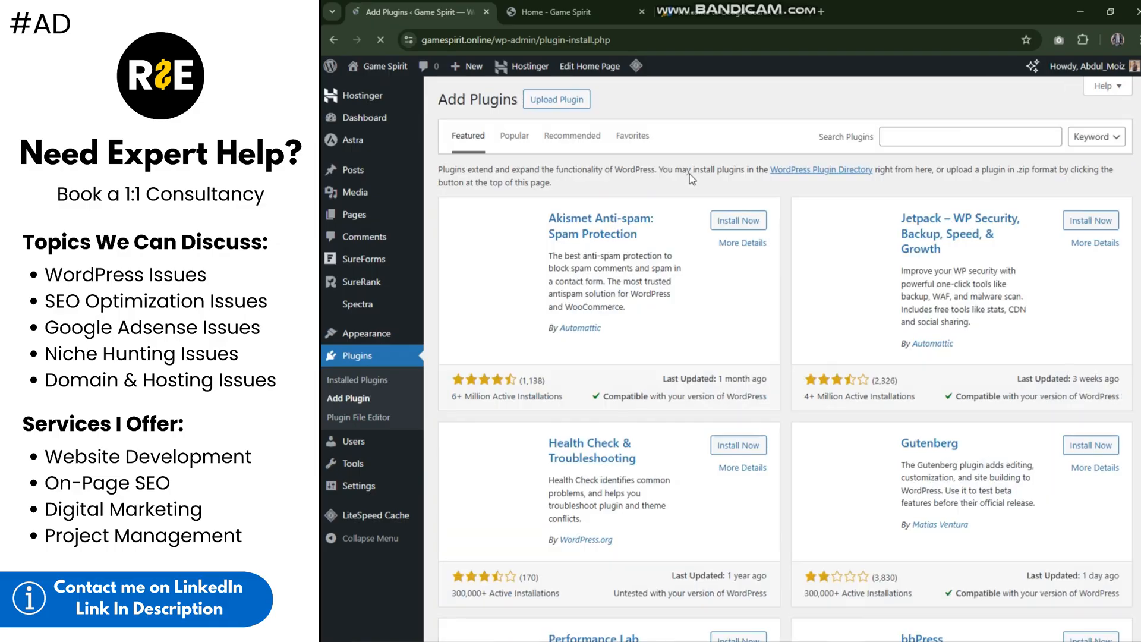
click(918, 140)
text(header)
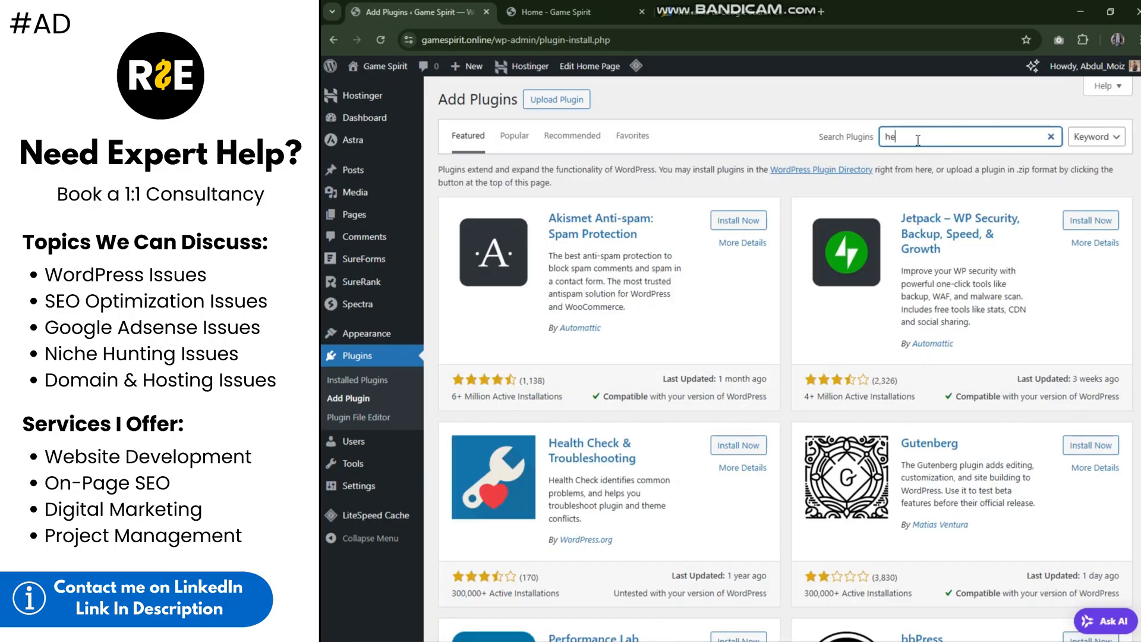
text( and footer)
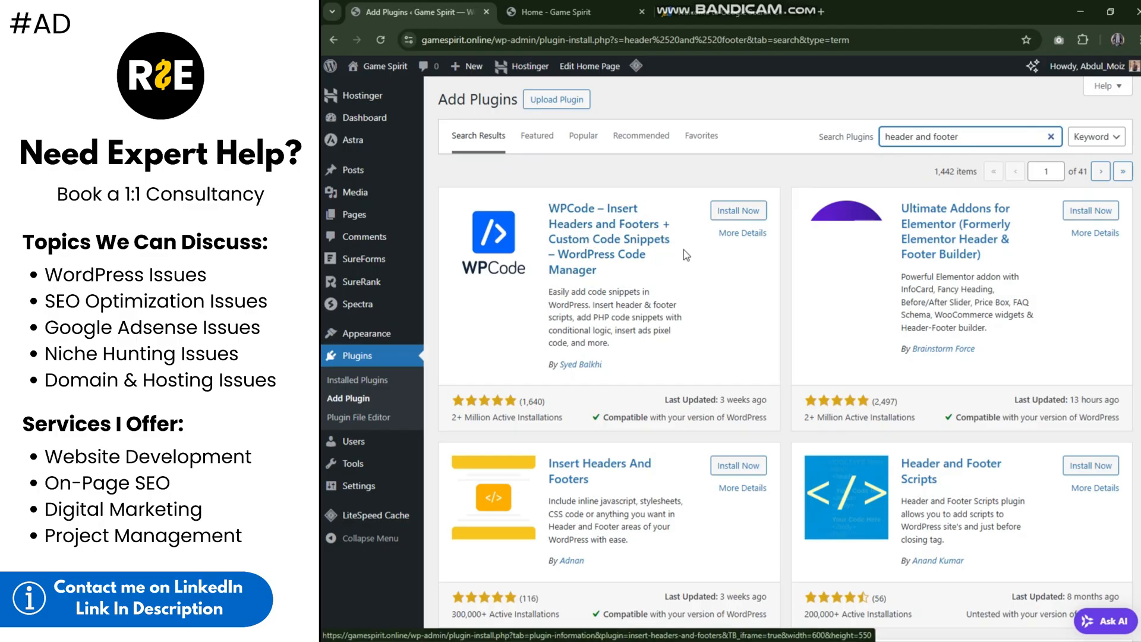
click(738, 211)
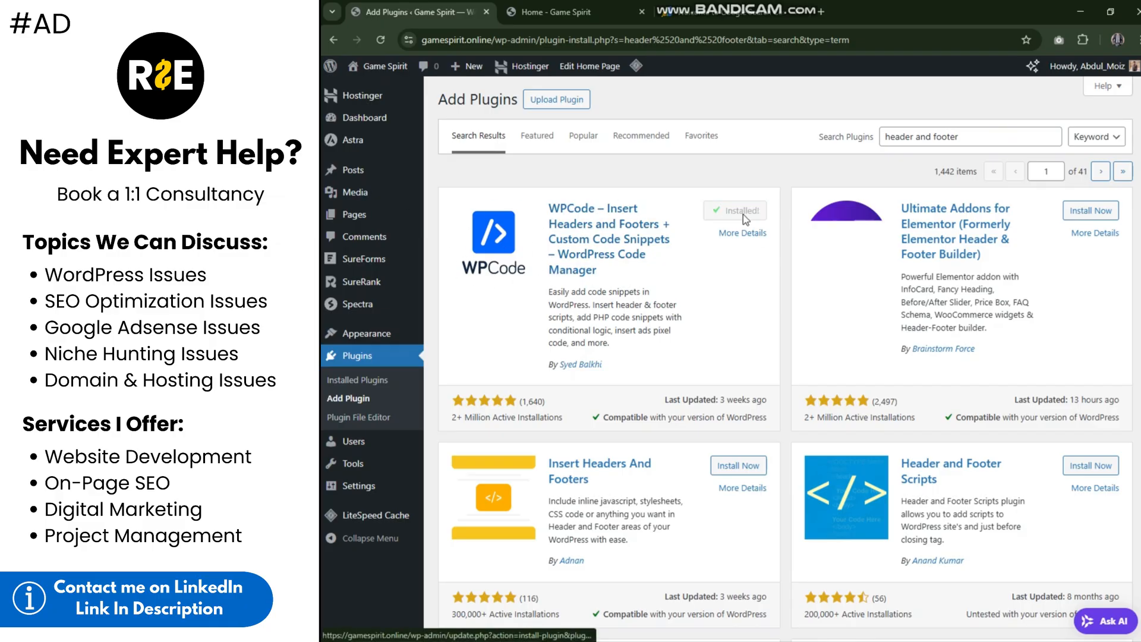
click(743, 220)
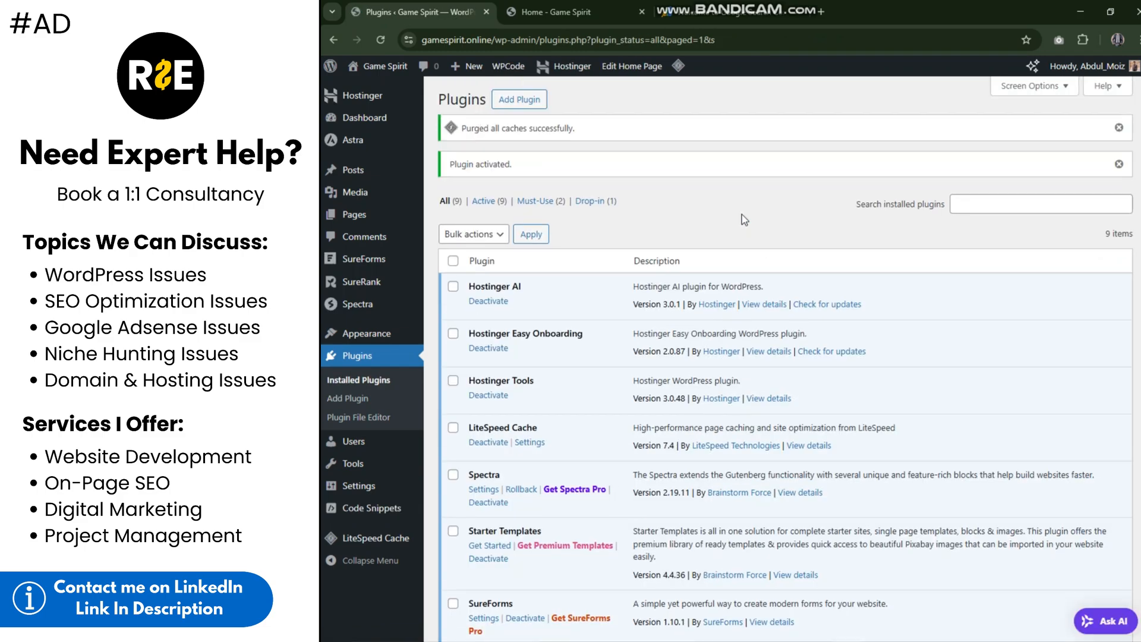
Step: Paste the copied google-site-verification meta tag into the Header code of WPCode's Global Header and Footer settings and save the changes
mouse_move(383, 487)
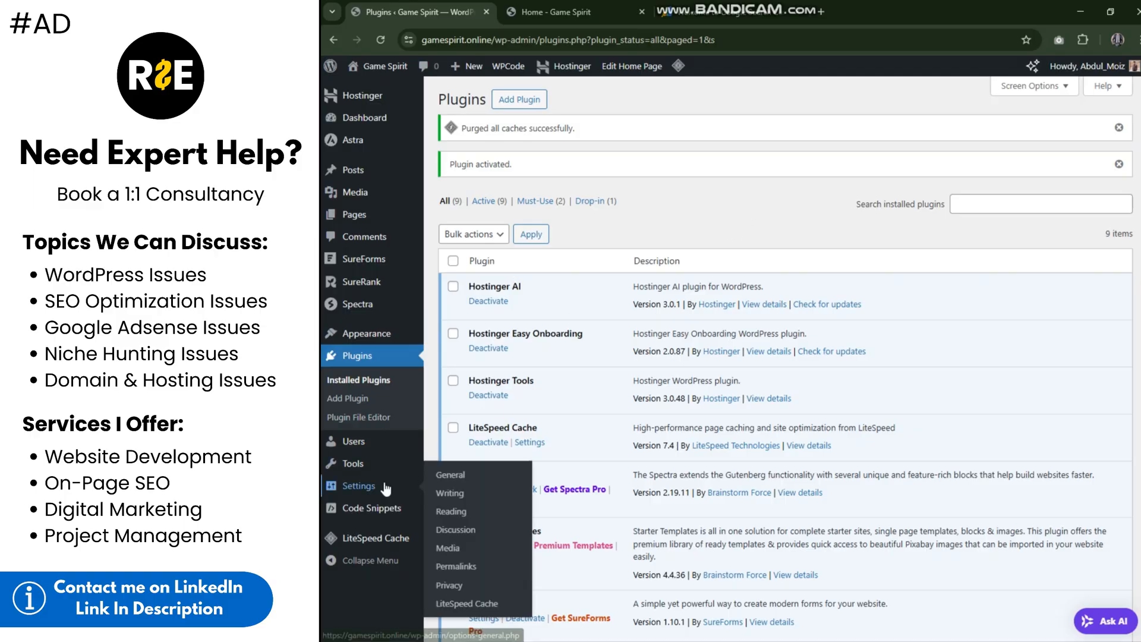
mouse_move(398, 335)
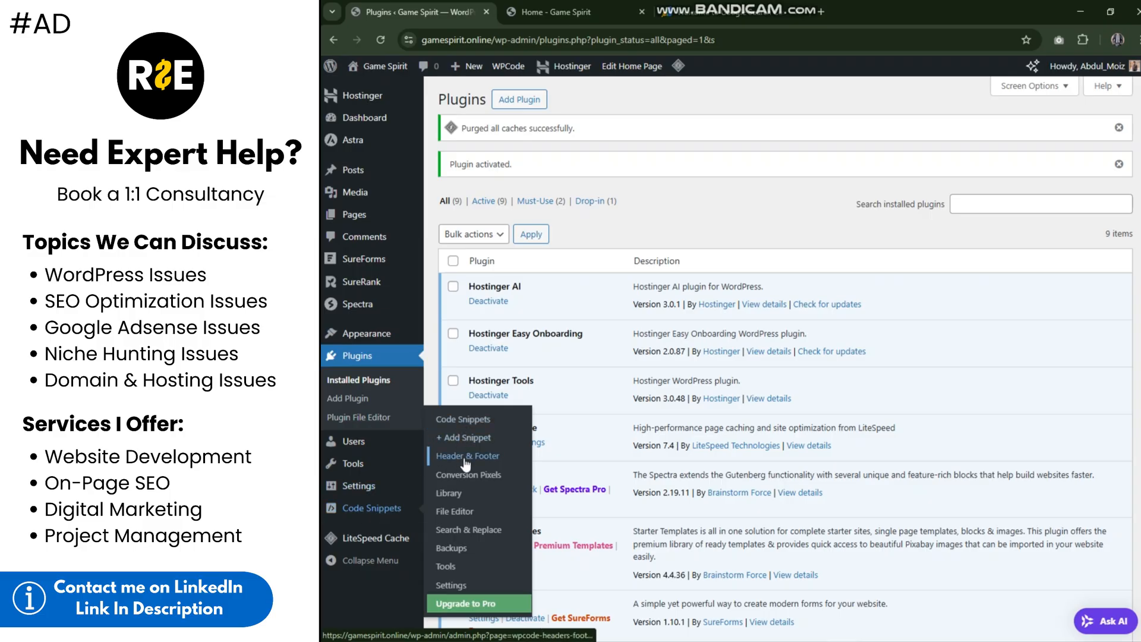
click(466, 457)
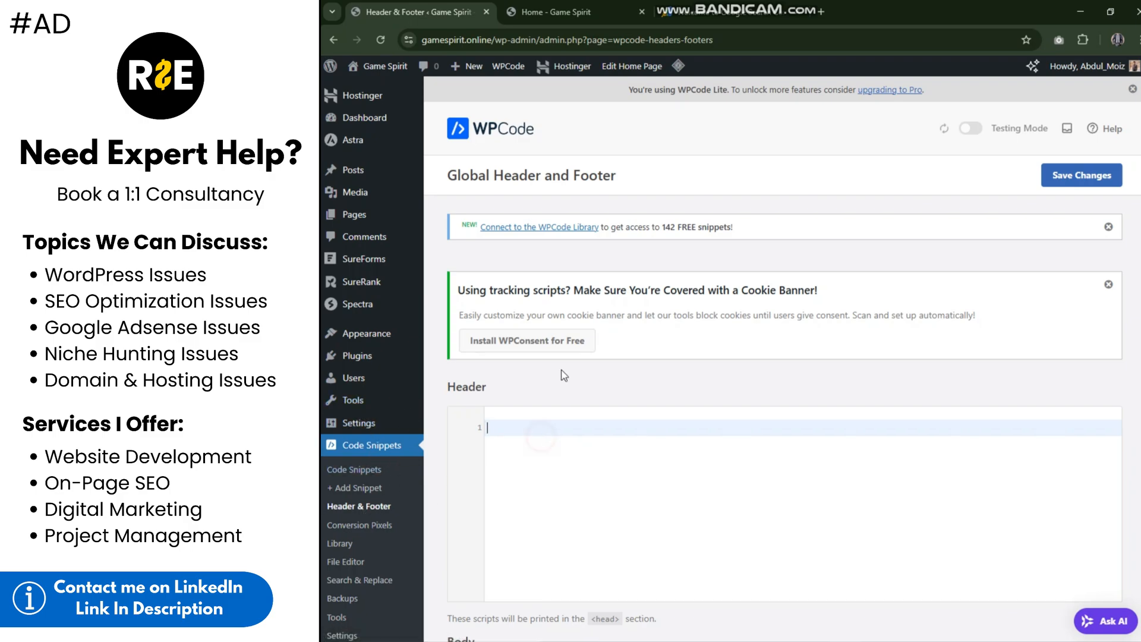
scroll(561, 446, down, 3)
click(512, 240)
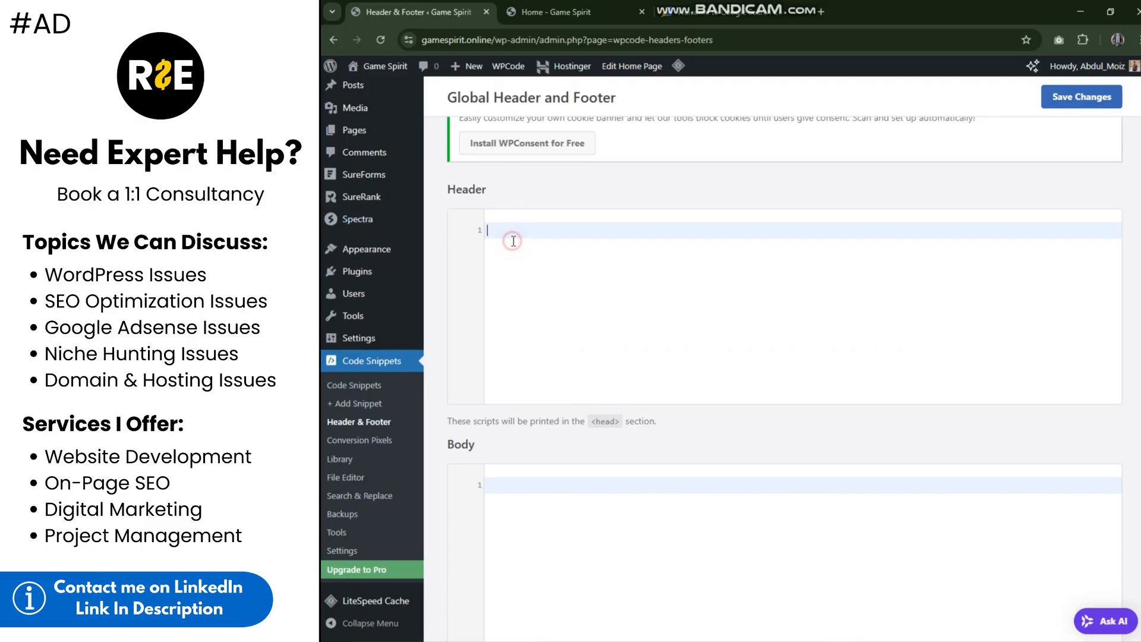
text(<meta name="google-site-verification" content="vX1OiWajCf7YTSCyxlvbTVJ-KemXGEPD8Dy_PGueqA0" />)
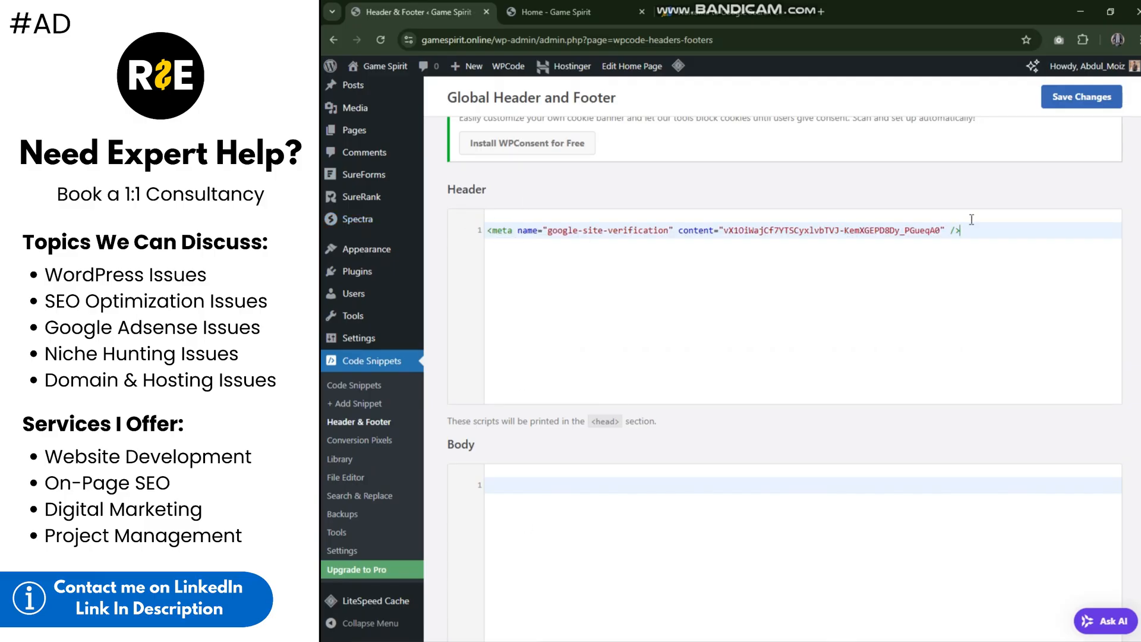
scroll(844, 190, up, 1)
scroll(868, 188, up, 3)
click(1099, 114)
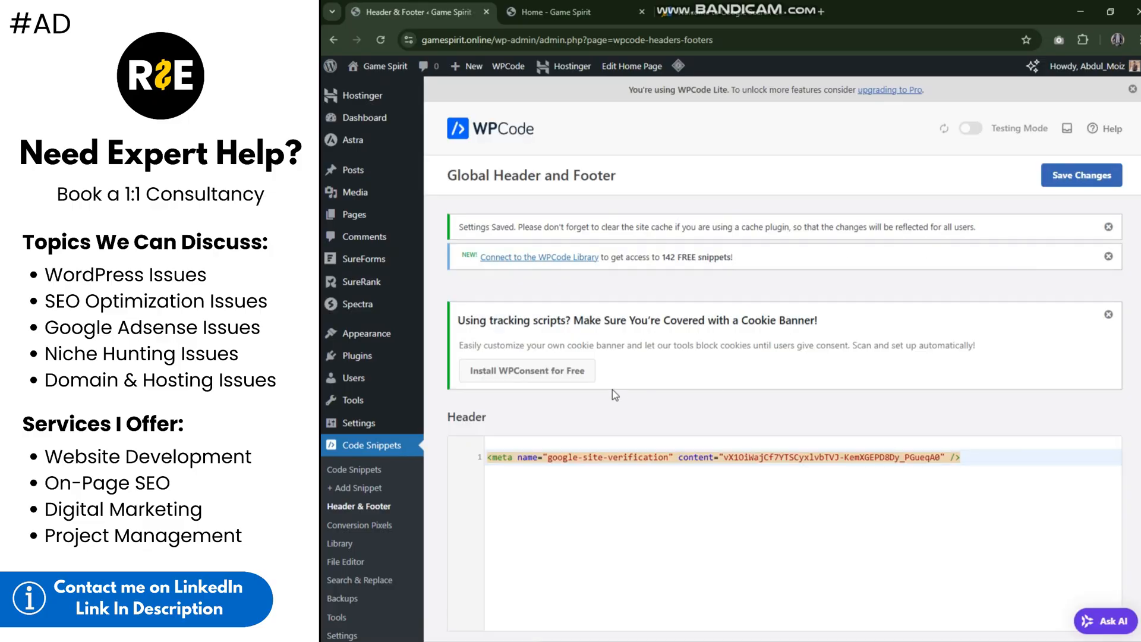
Step: Verify ownership by HTML tag in Google Search Console, go to the property and dismiss the Overview tip
click(718, 7)
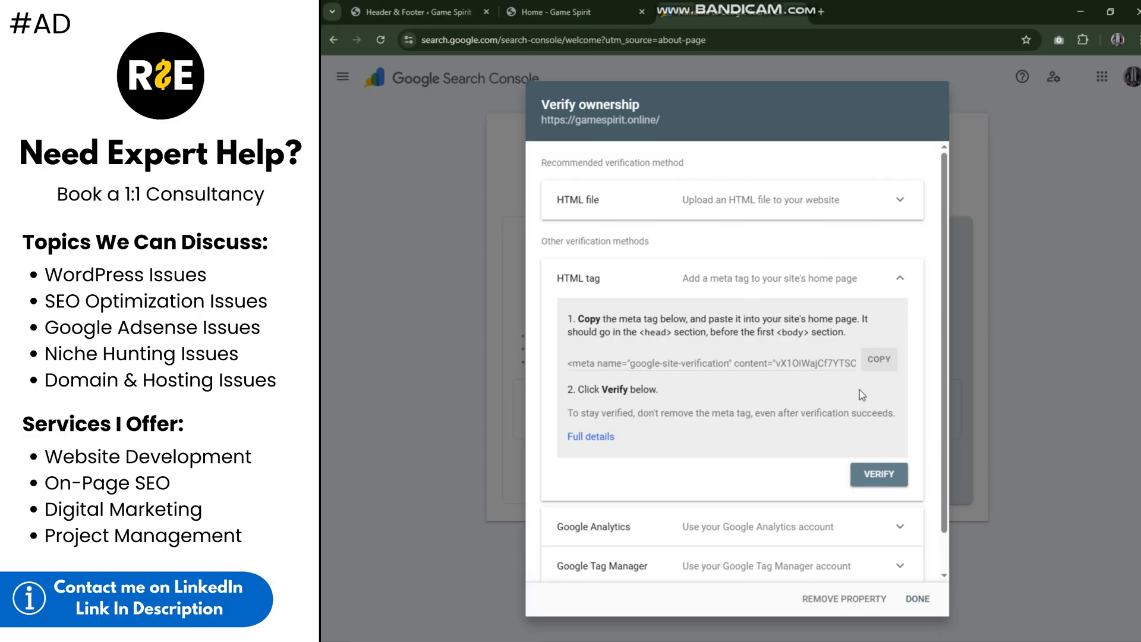
click(877, 473)
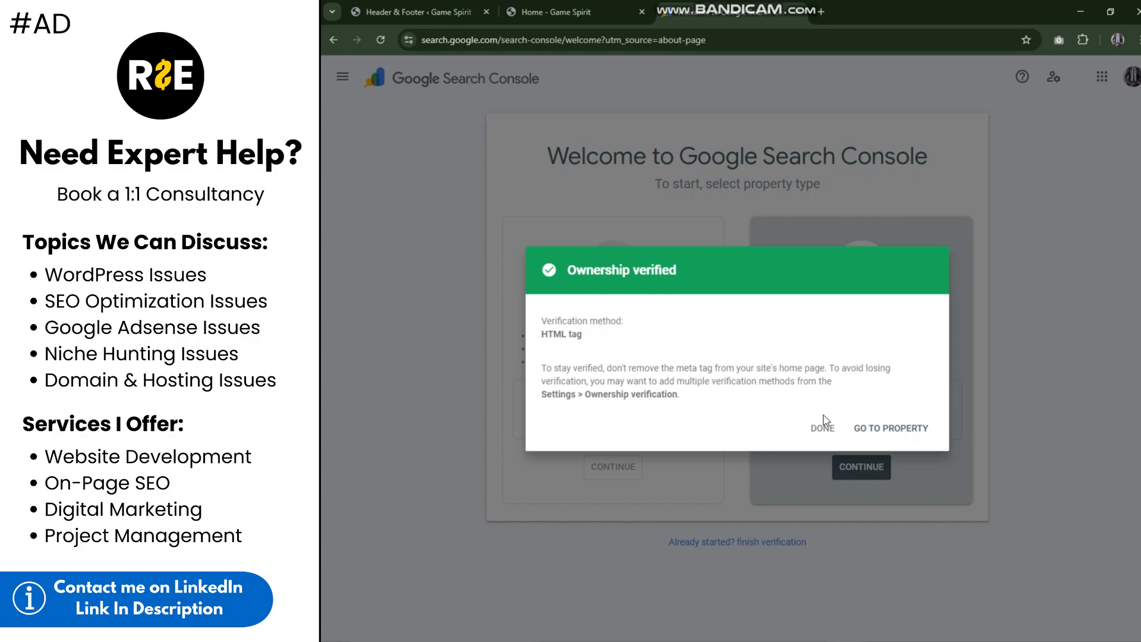
click(868, 430)
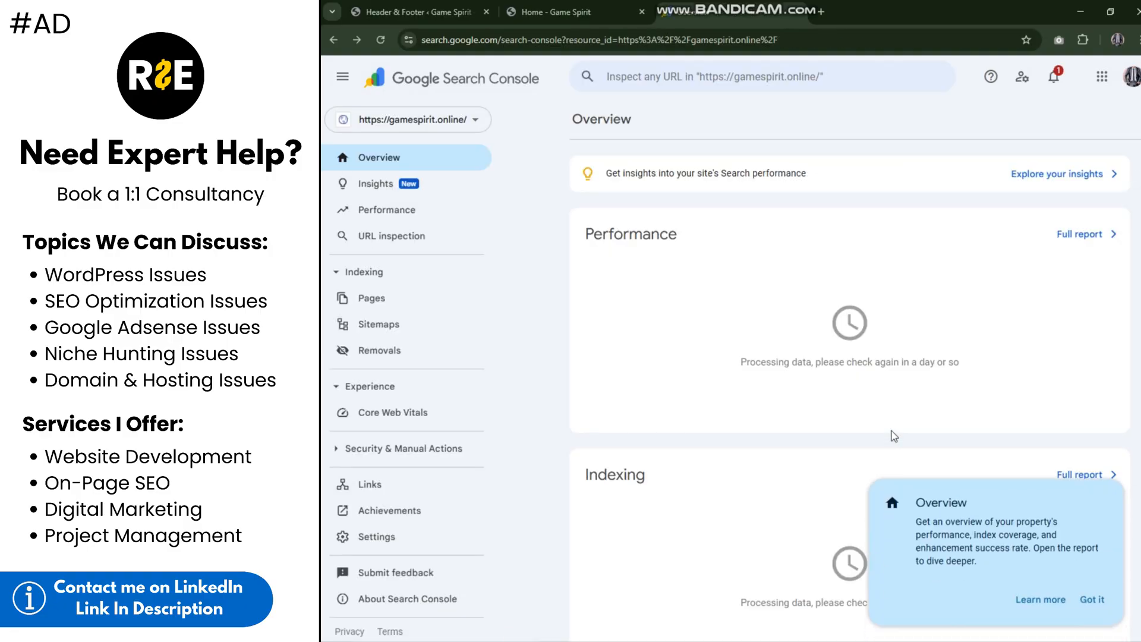
click(1094, 599)
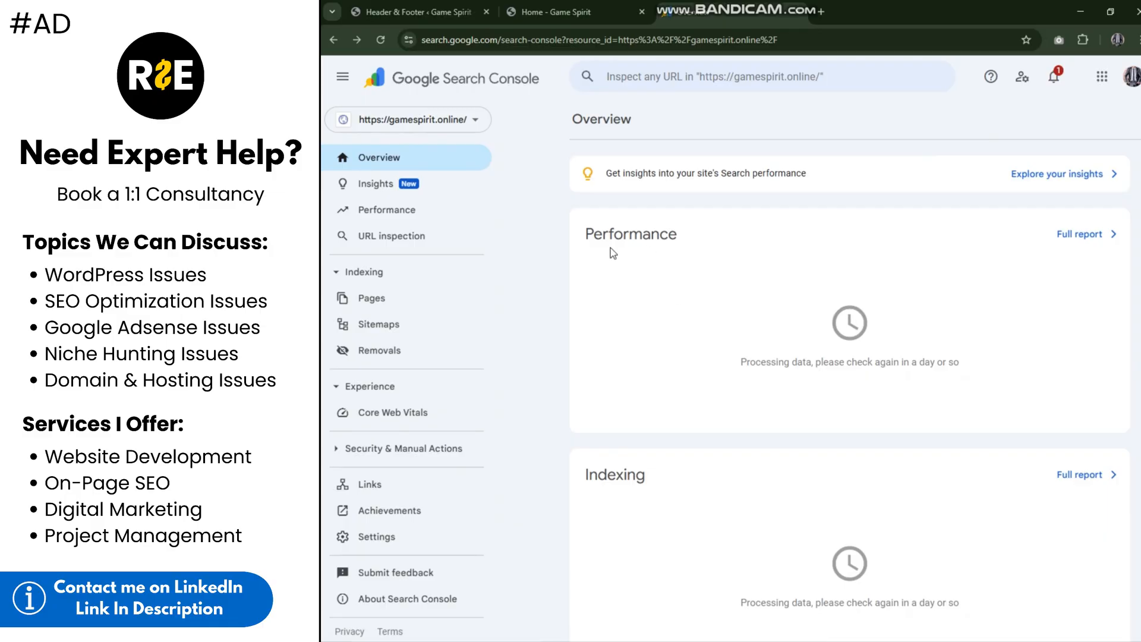
Step: Look over the Performance, Indexing and Experience sections of the property's Overview
drag(591, 241, 728, 243)
drag(584, 475, 645, 492)
scroll(650, 491, down, 3)
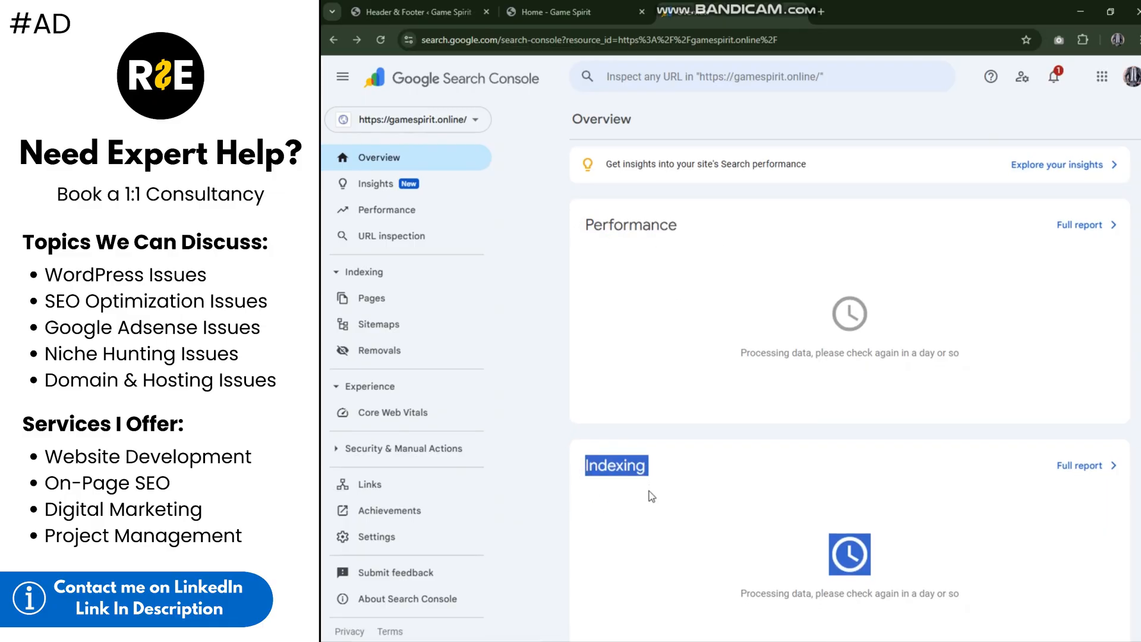
click(583, 295)
scroll(584, 298, down, 2)
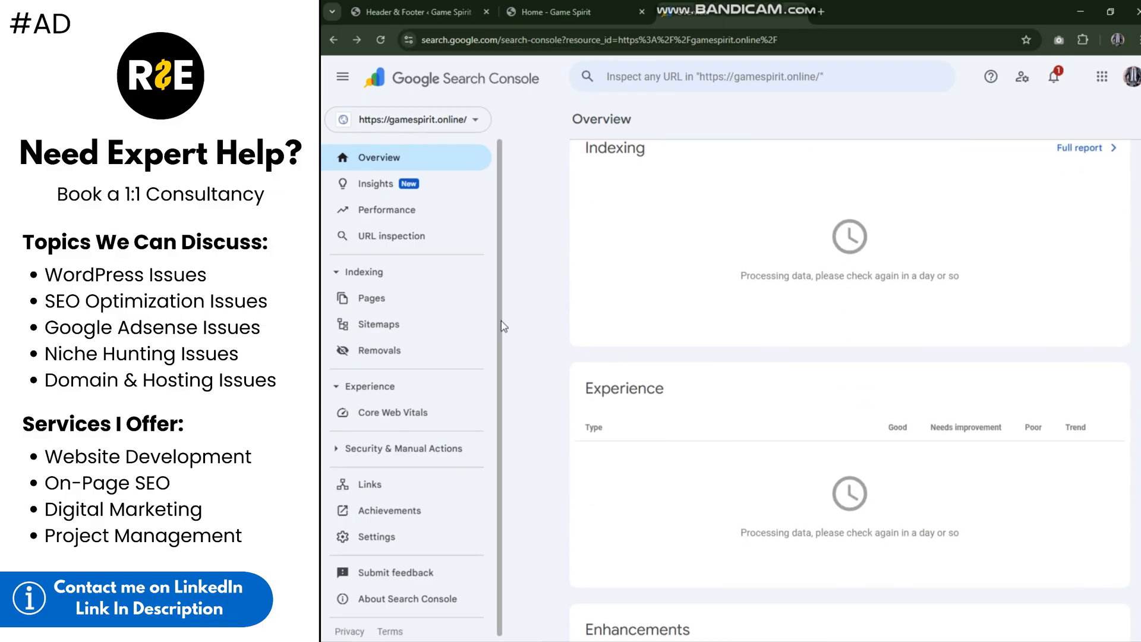
Step: Open the property's Performance report, dismiss its two tips, and look over the chart area and the queries table
scroll(579, 315, up, 3)
click(438, 218)
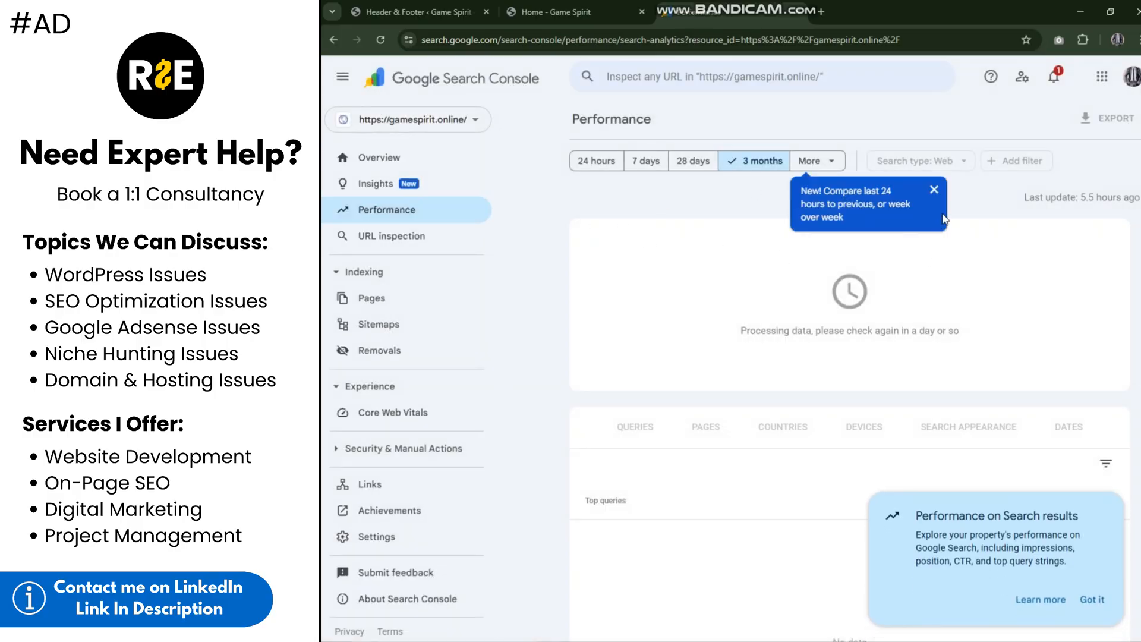
click(938, 196)
click(1095, 598)
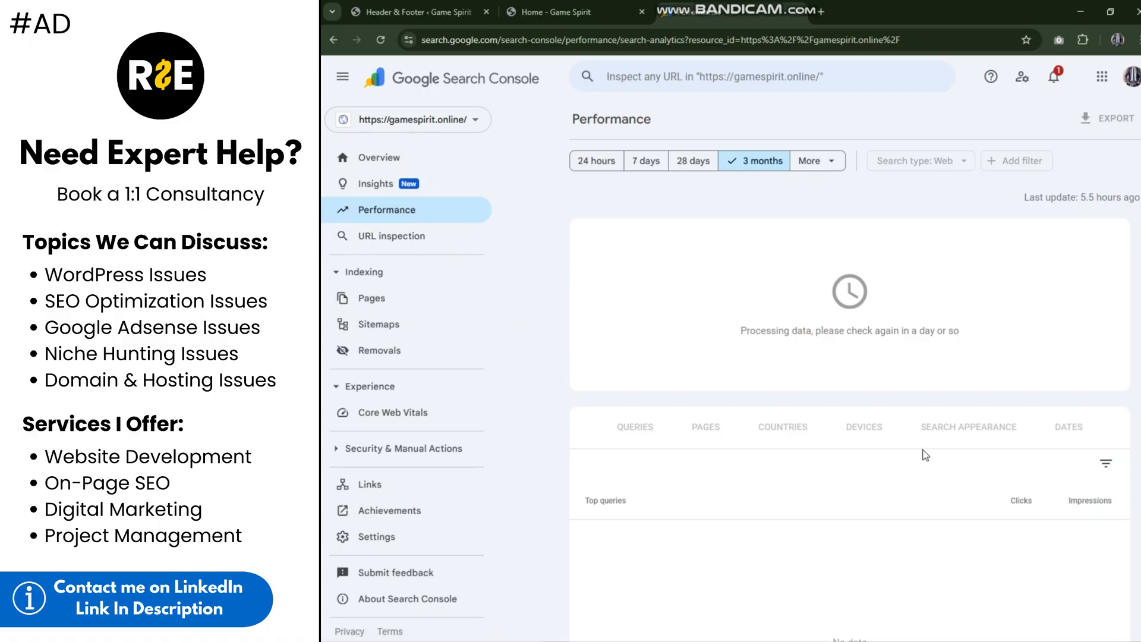
scroll(562, 484, down, 1)
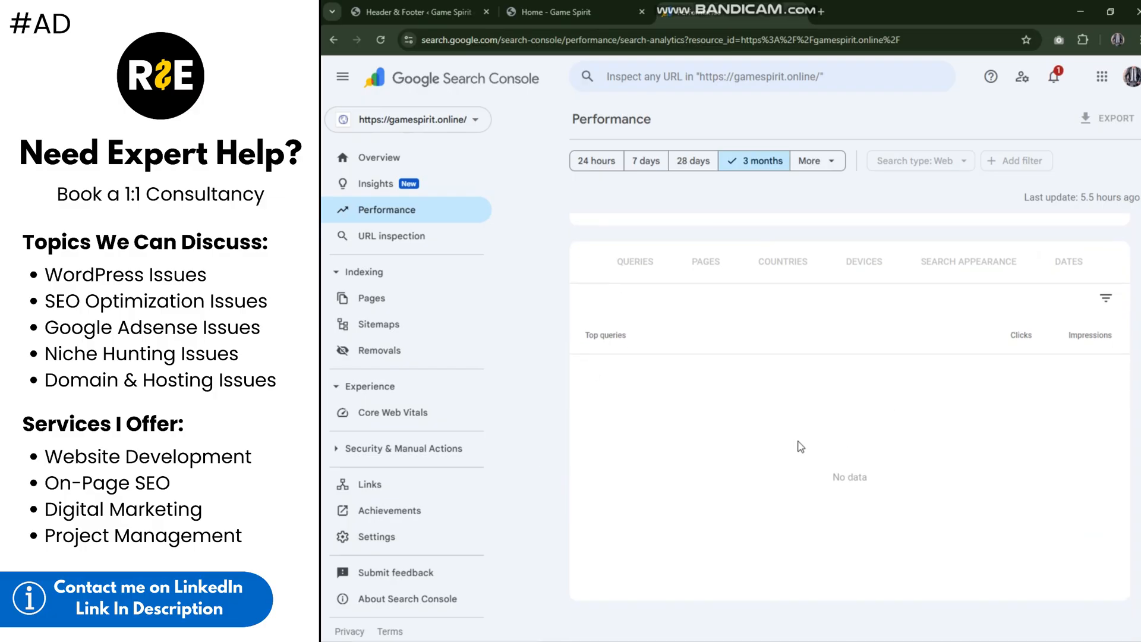
Step: Return to the property's Overview and read the data status notice in the Performance section
click(368, 152)
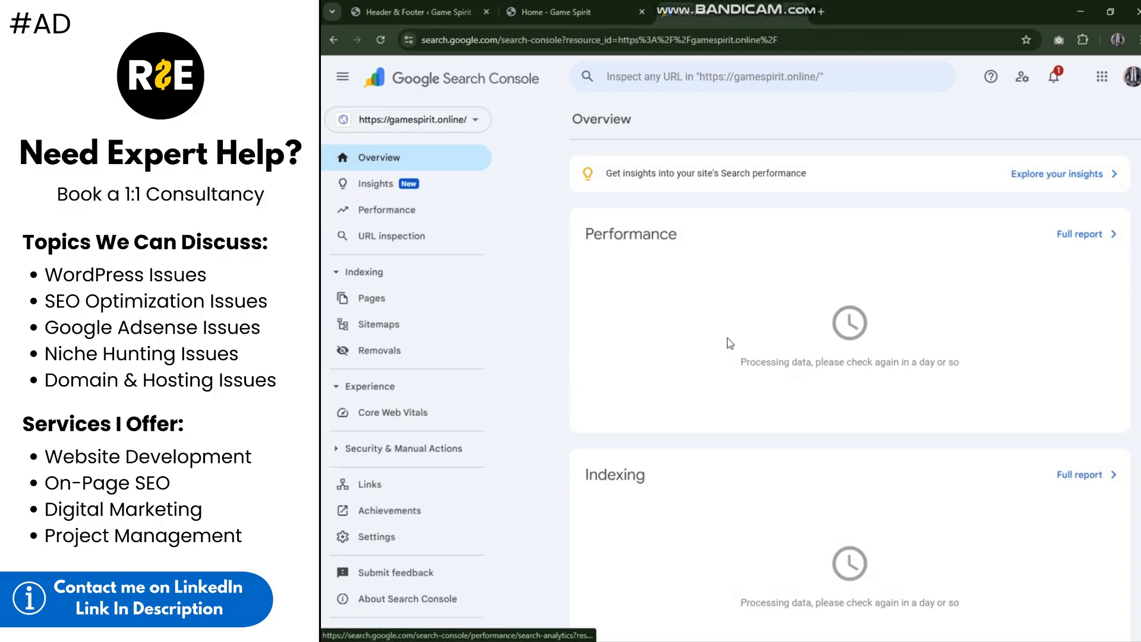
drag(730, 341, 992, 391)
click(991, 391)
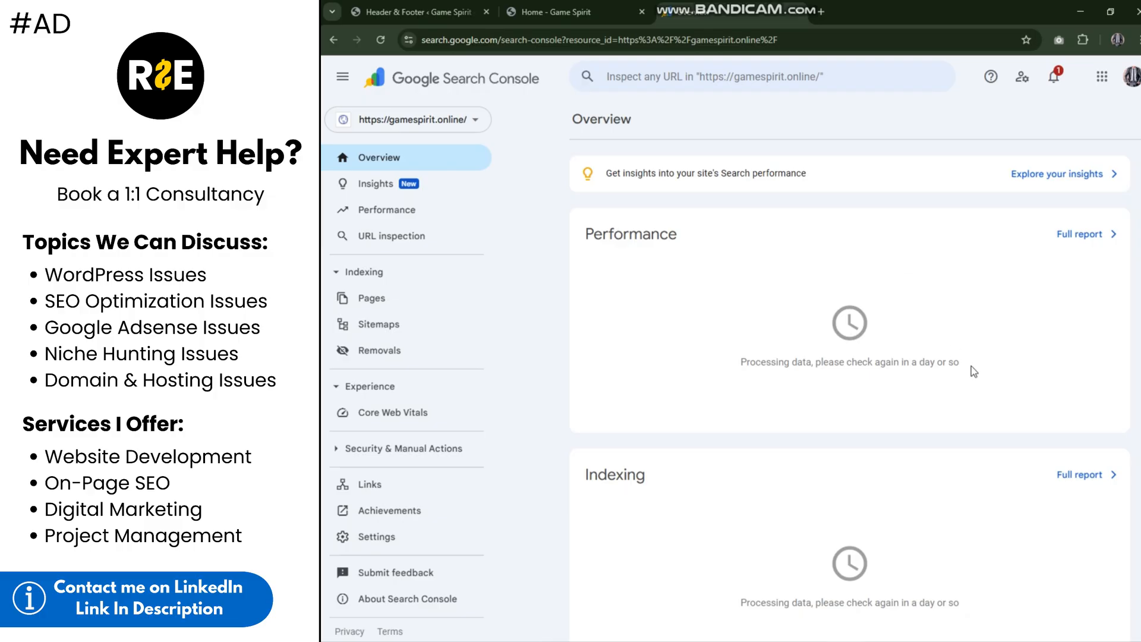
drag(955, 362, 843, 387)
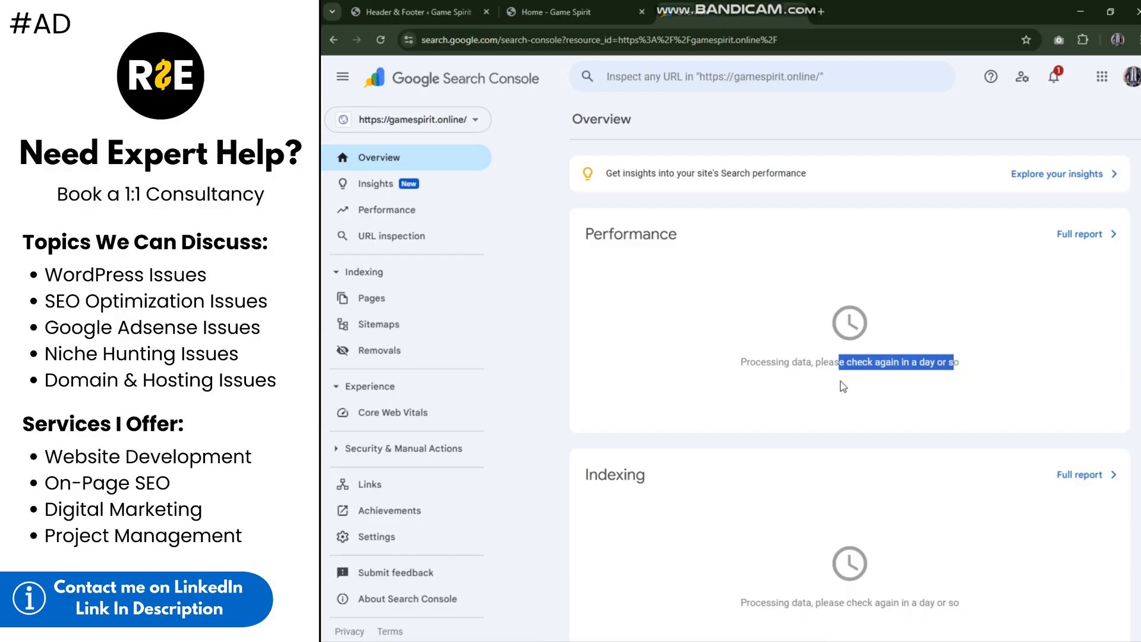
click(841, 382)
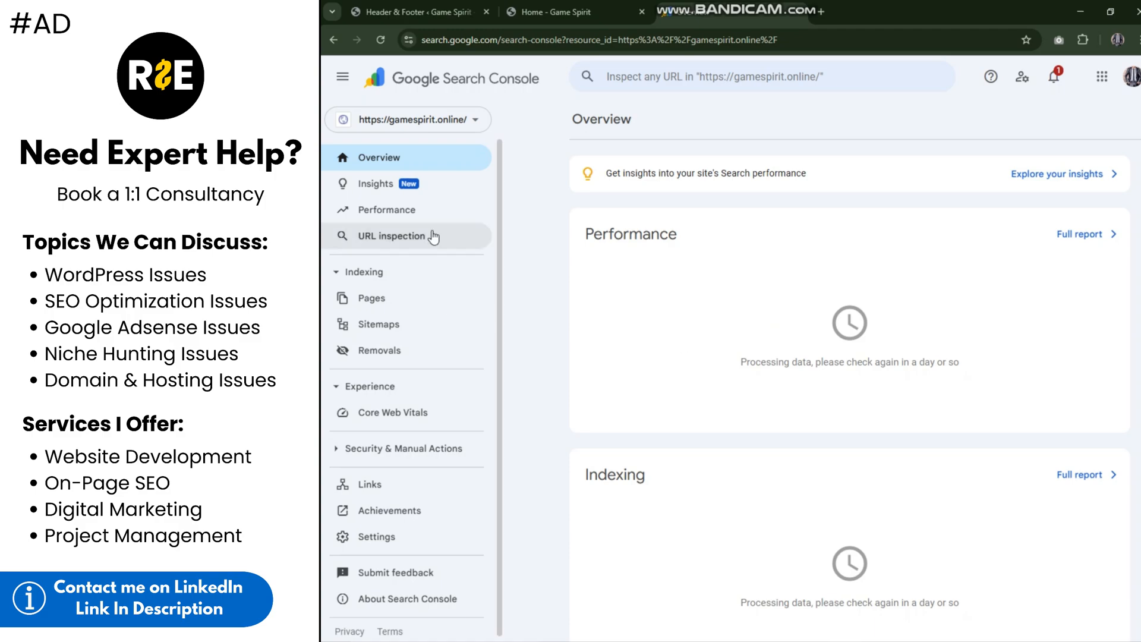
Step: Open the Sitemaps page, dismiss its tip, examine the field for adding a new sitemap, and return to the Overview
click(420, 304)
click(421, 324)
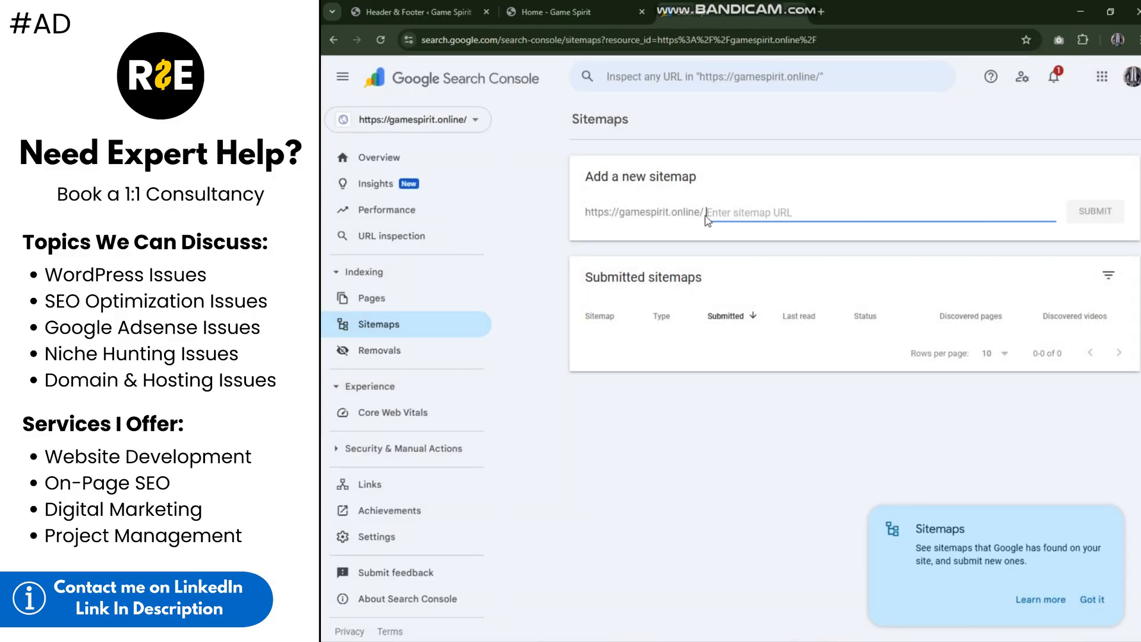
click(735, 241)
click(1083, 602)
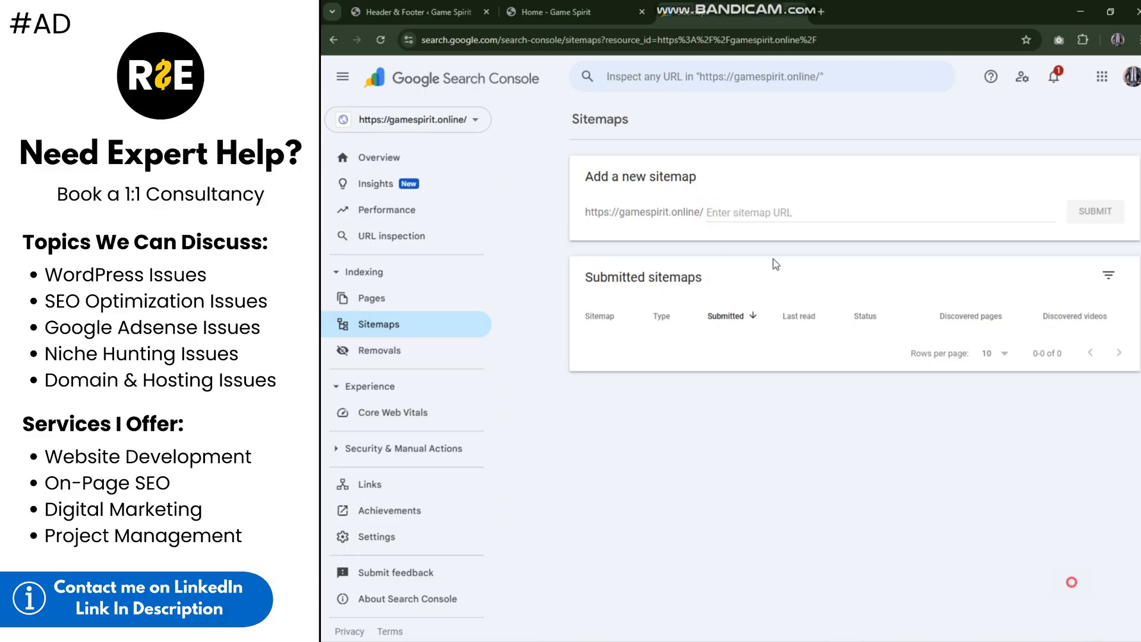
click(758, 213)
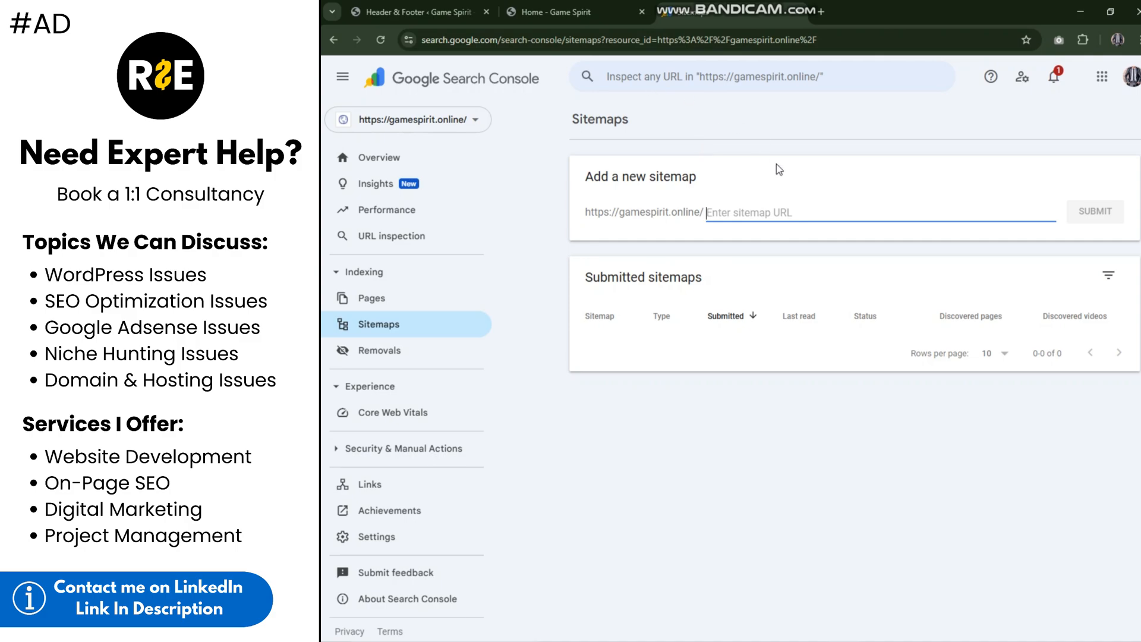
click(419, 165)
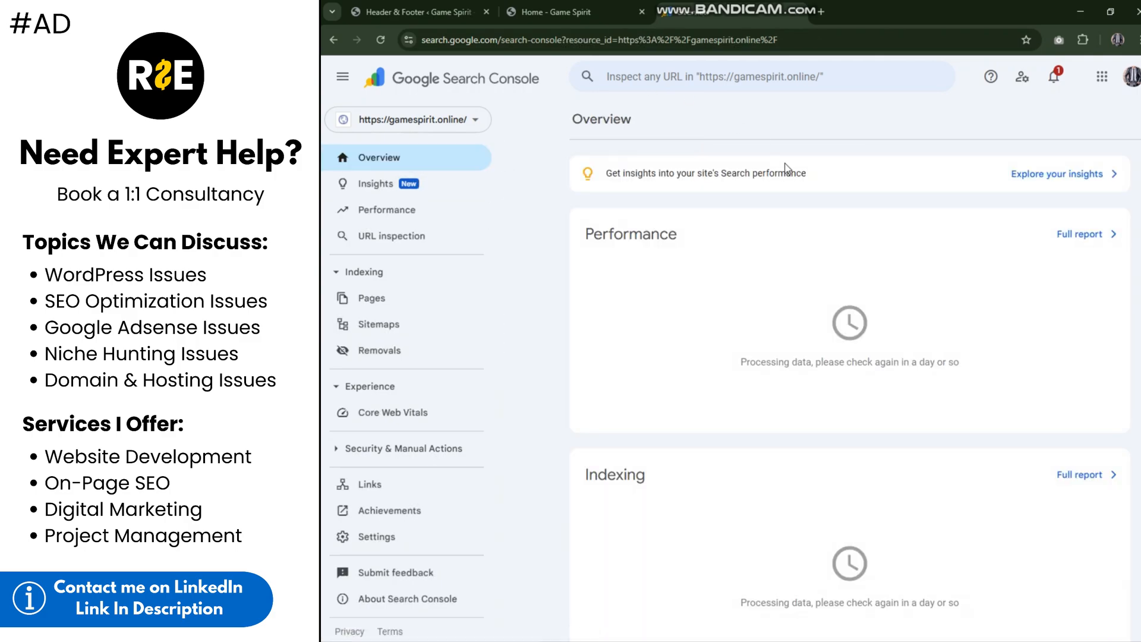